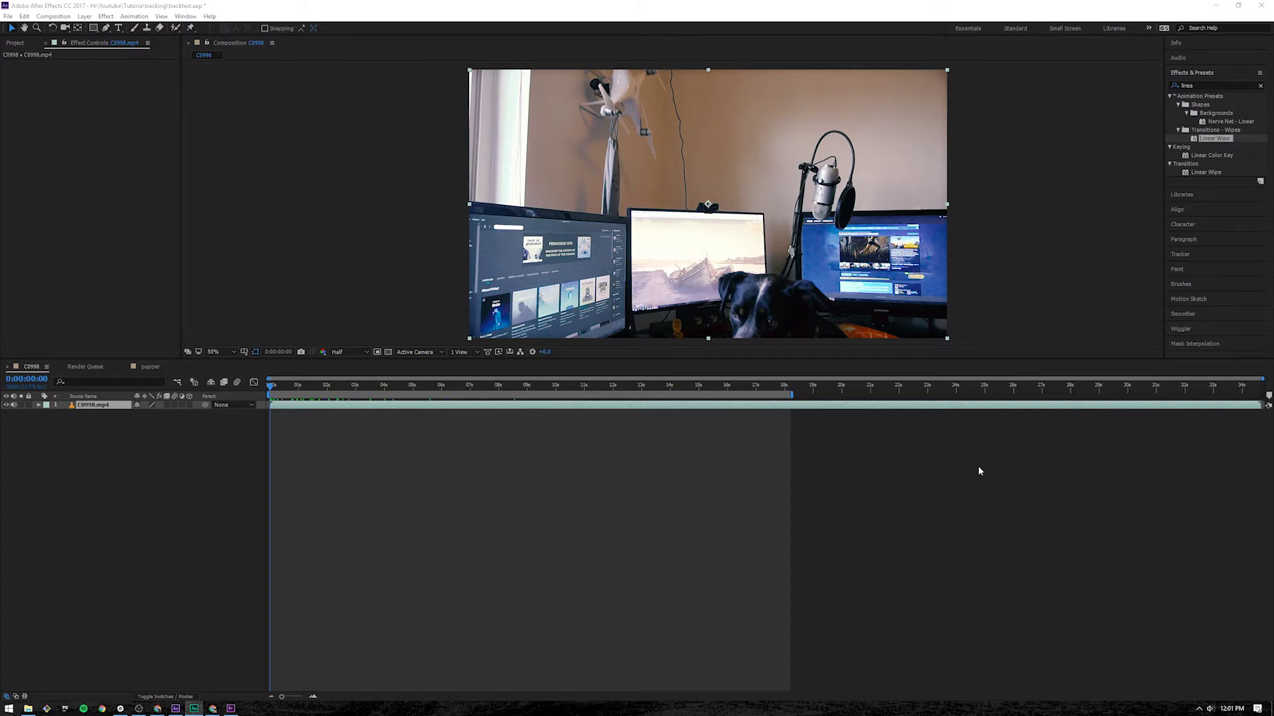
- Apply the 3D Camera Tracker to the C0998.mp4 footage layer from the Tracker panel
click(100, 409)
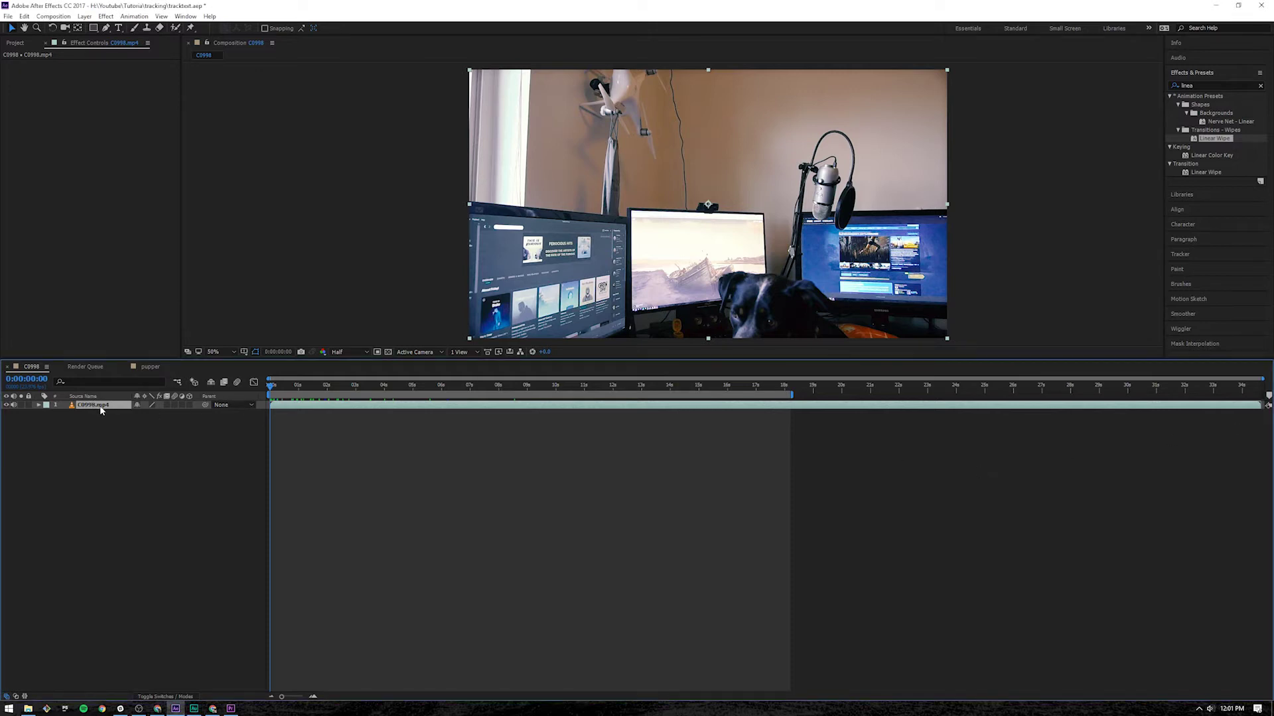
right_click(298, 407)
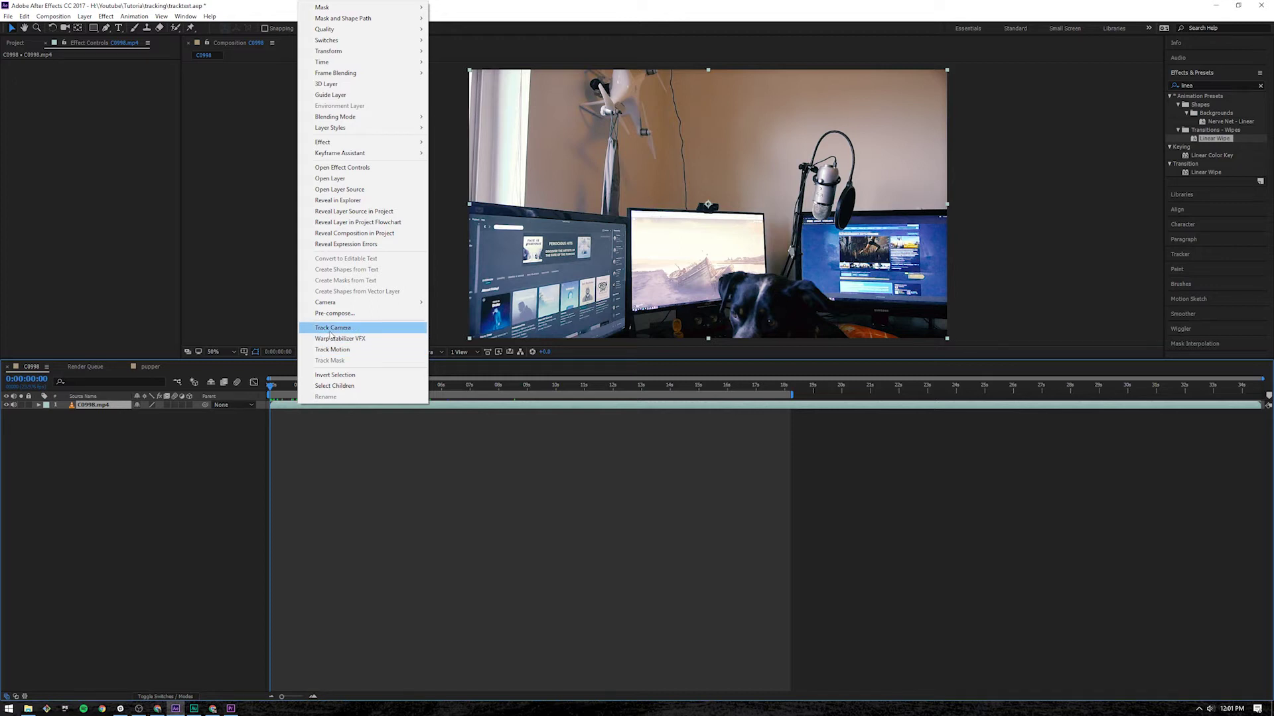
click(1203, 253)
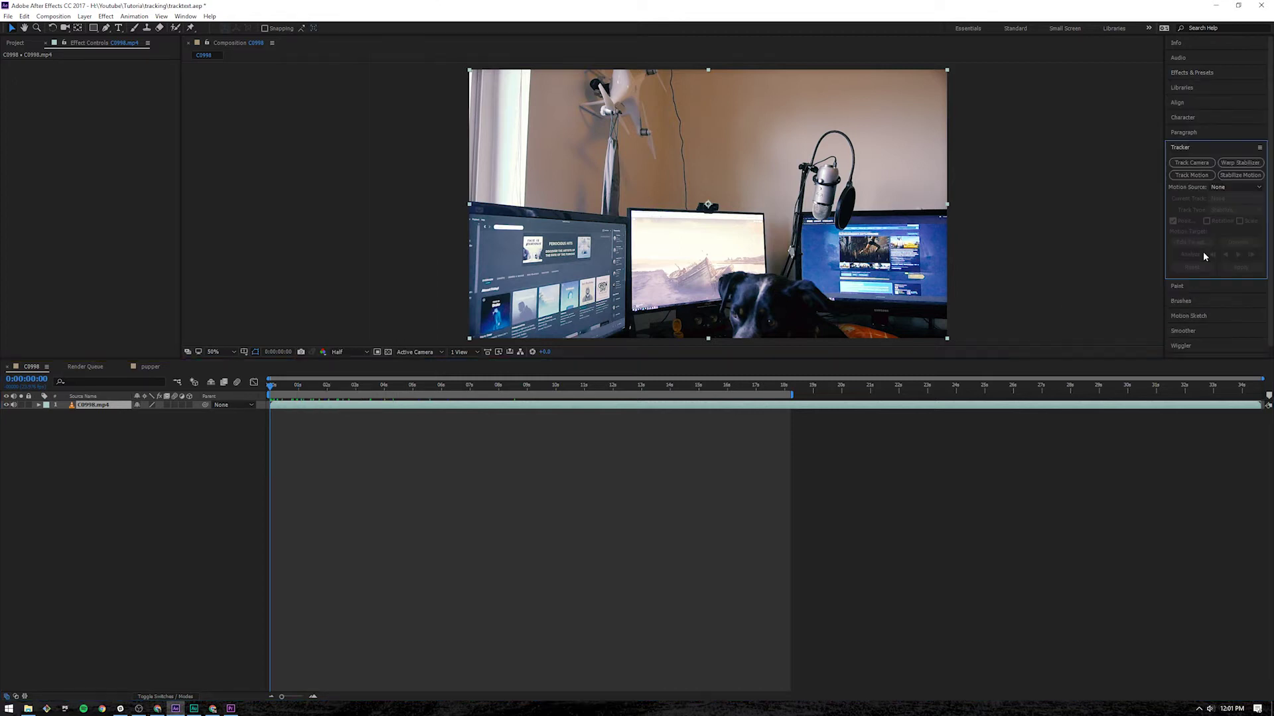
click(1191, 163)
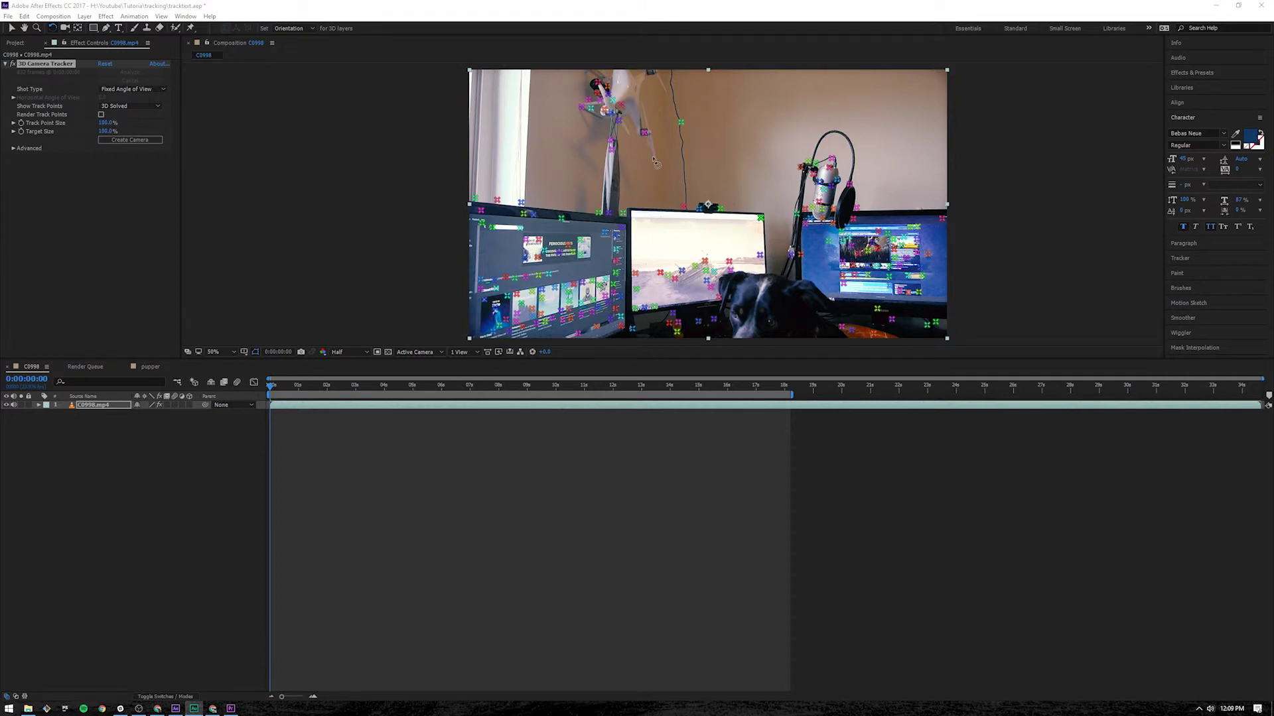
- Reselect the footage layer and its 3D Camera Tracker effect to display the solved track points
click(468, 503)
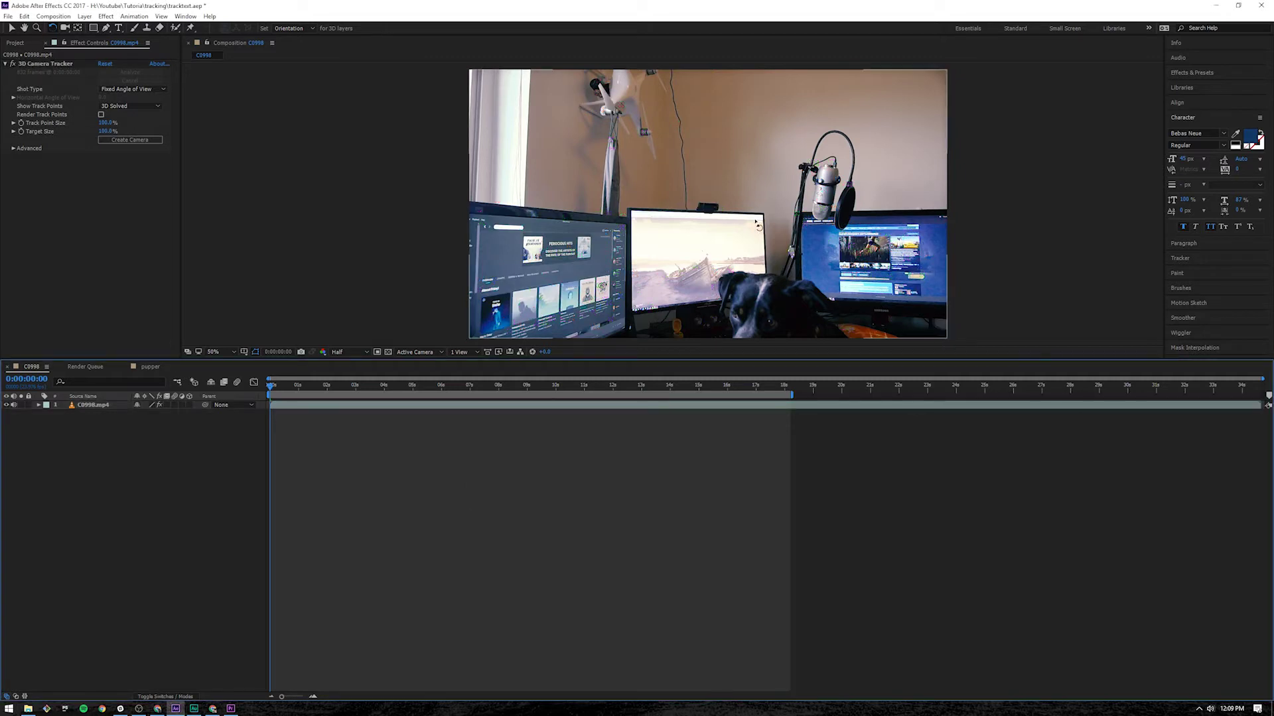
click(504, 406)
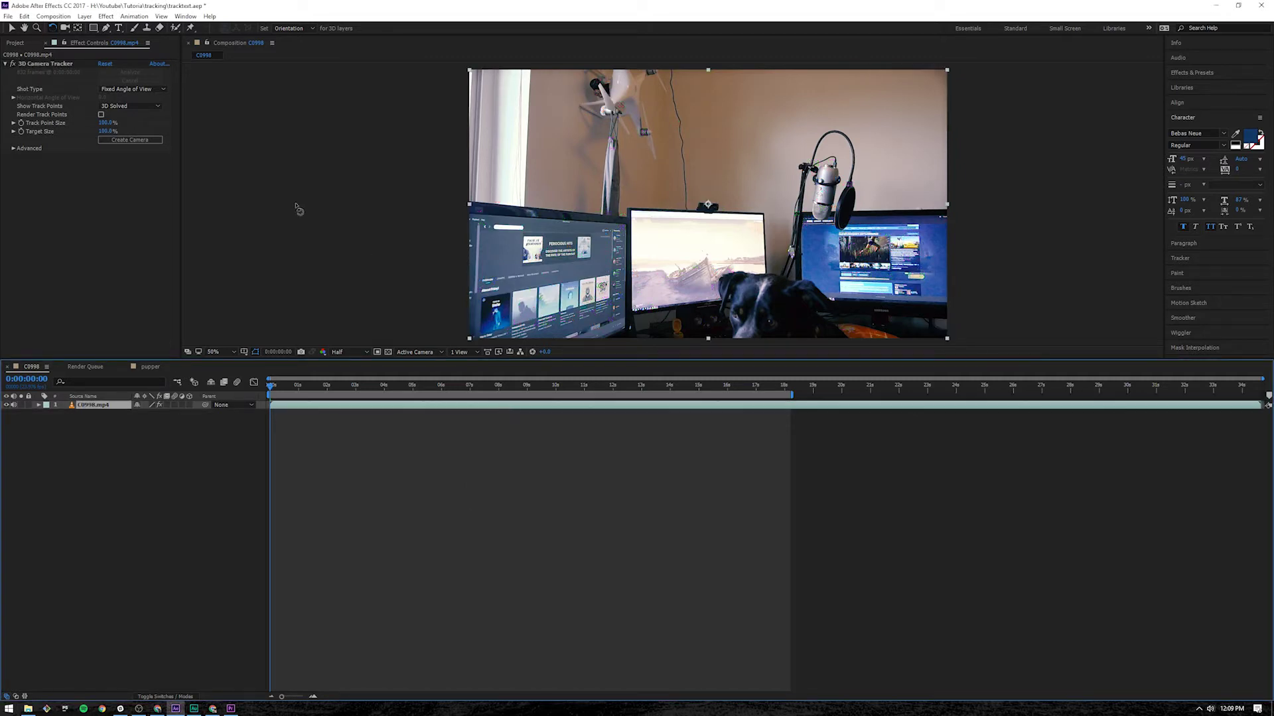
click(36, 64)
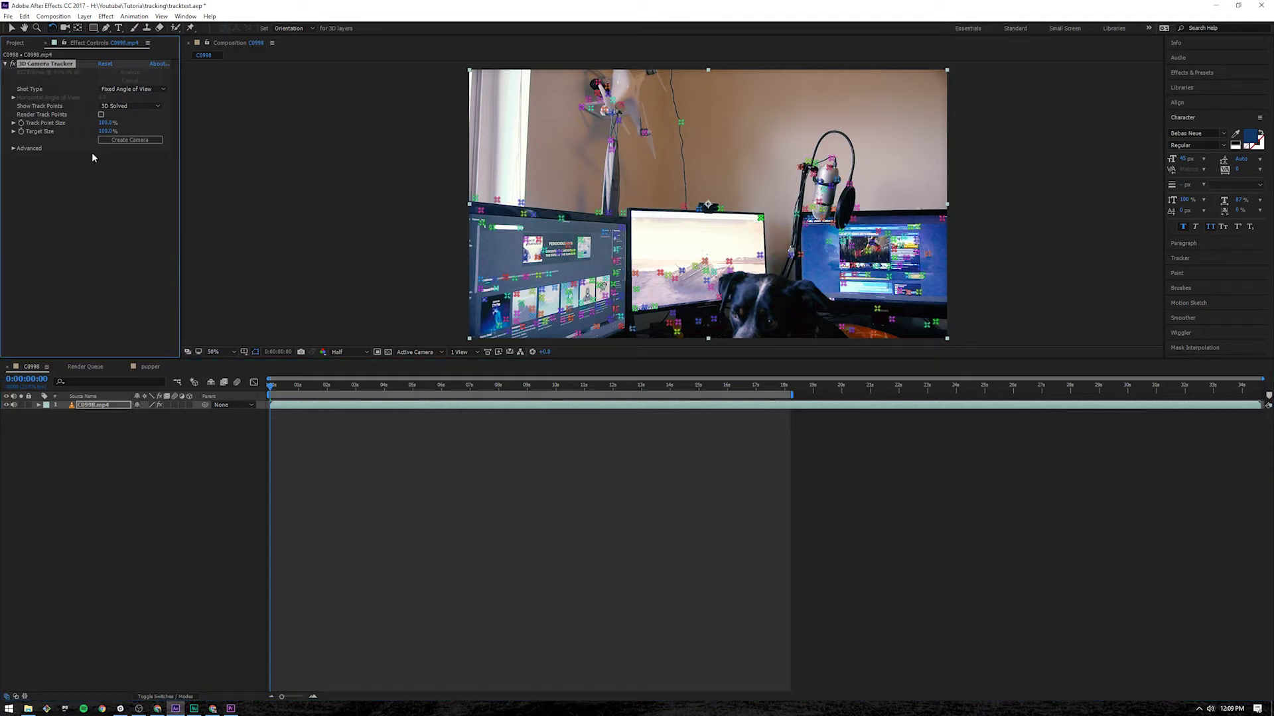
click(15, 44)
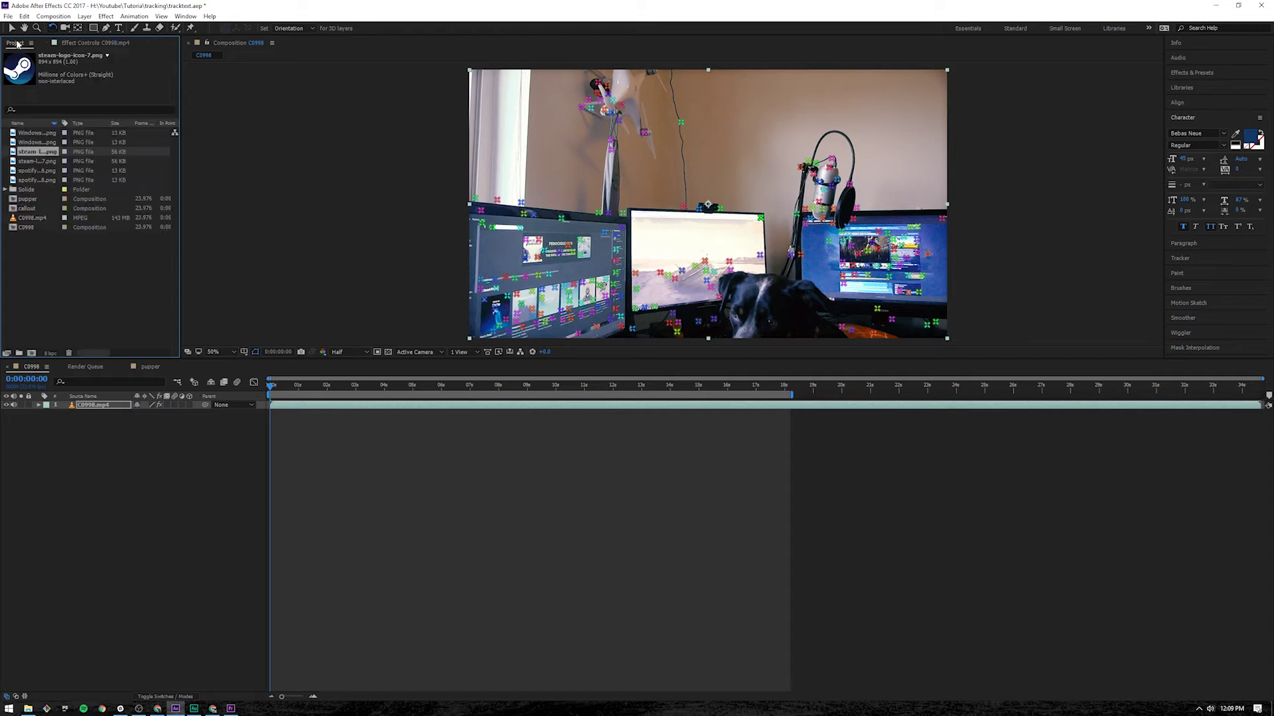
click(77, 44)
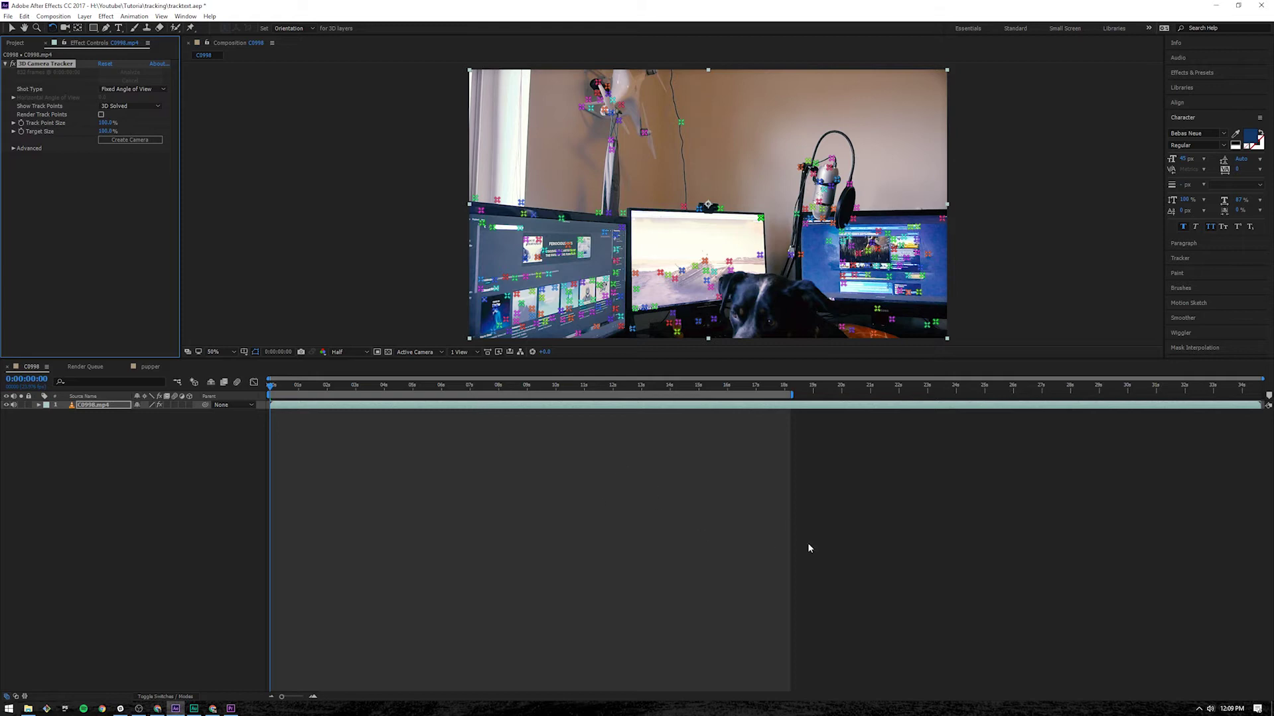
- With the Selection tool (V), select the track points above the left monitor
click(648, 242)
key(v)
click(563, 185)
- Create a tracked text layer and camera from the track points, and change the text to 'Spotify'
right_click(524, 206)
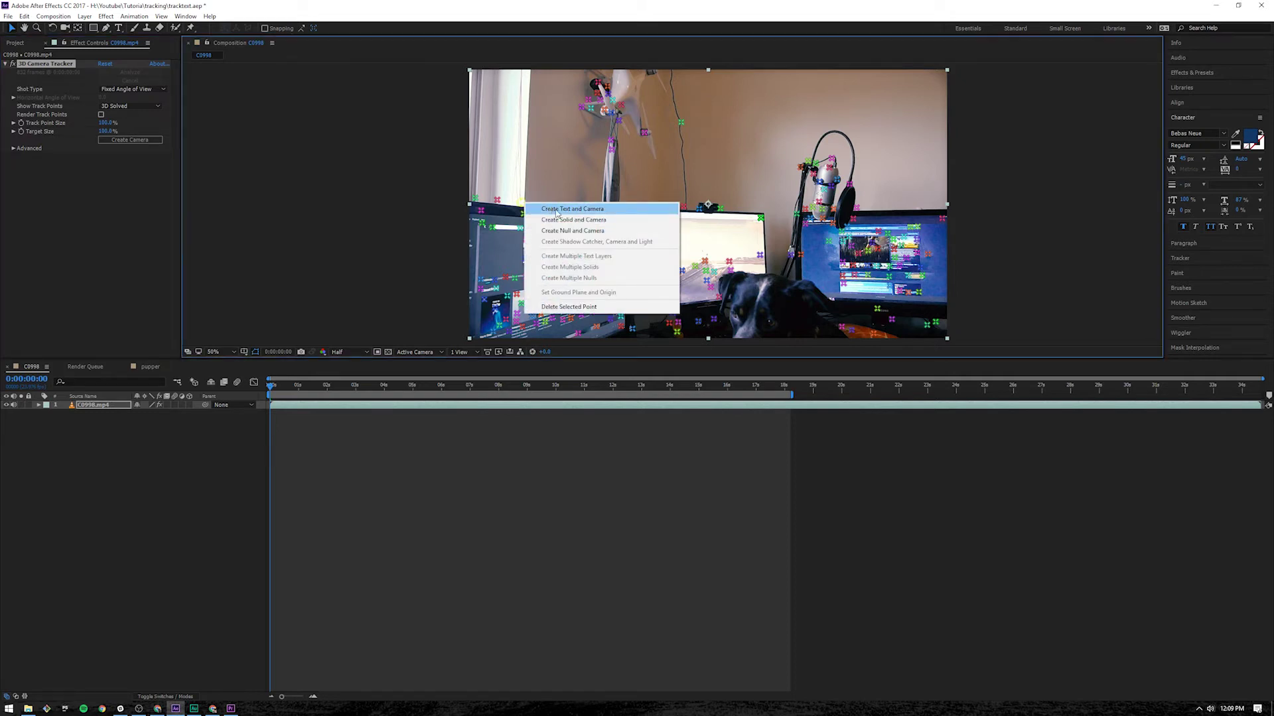
click(557, 209)
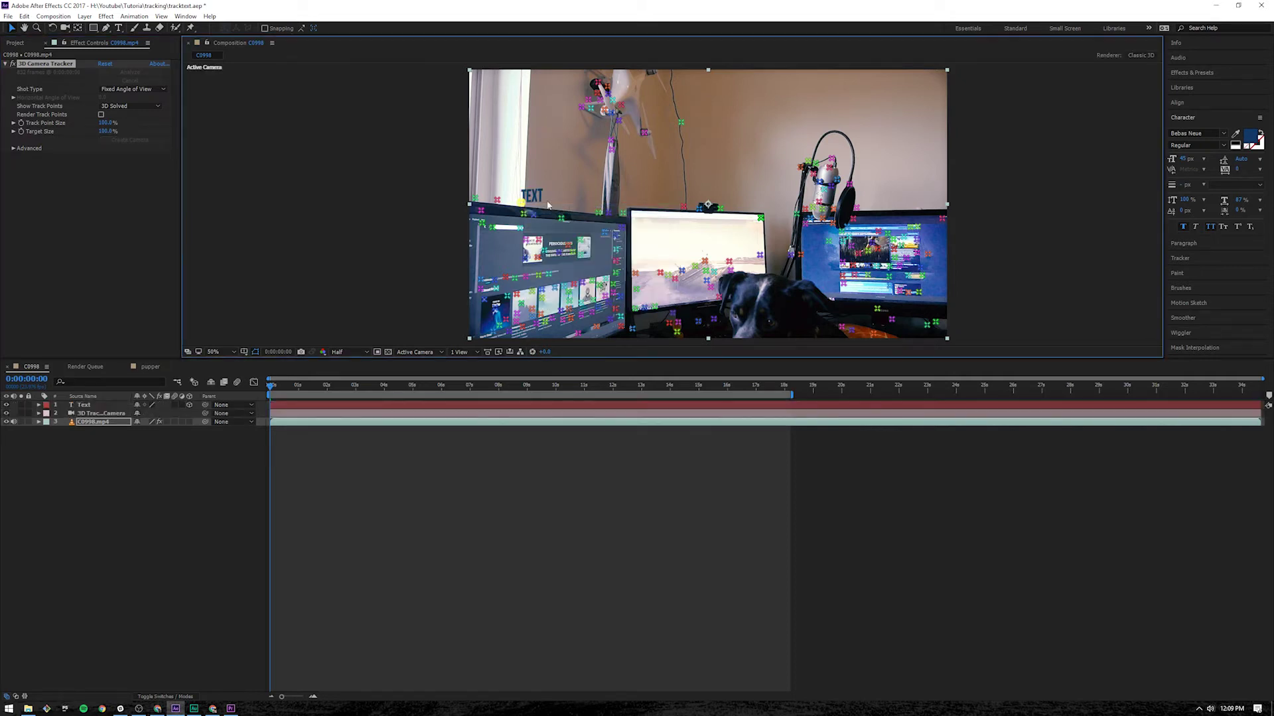
double_click(362, 406)
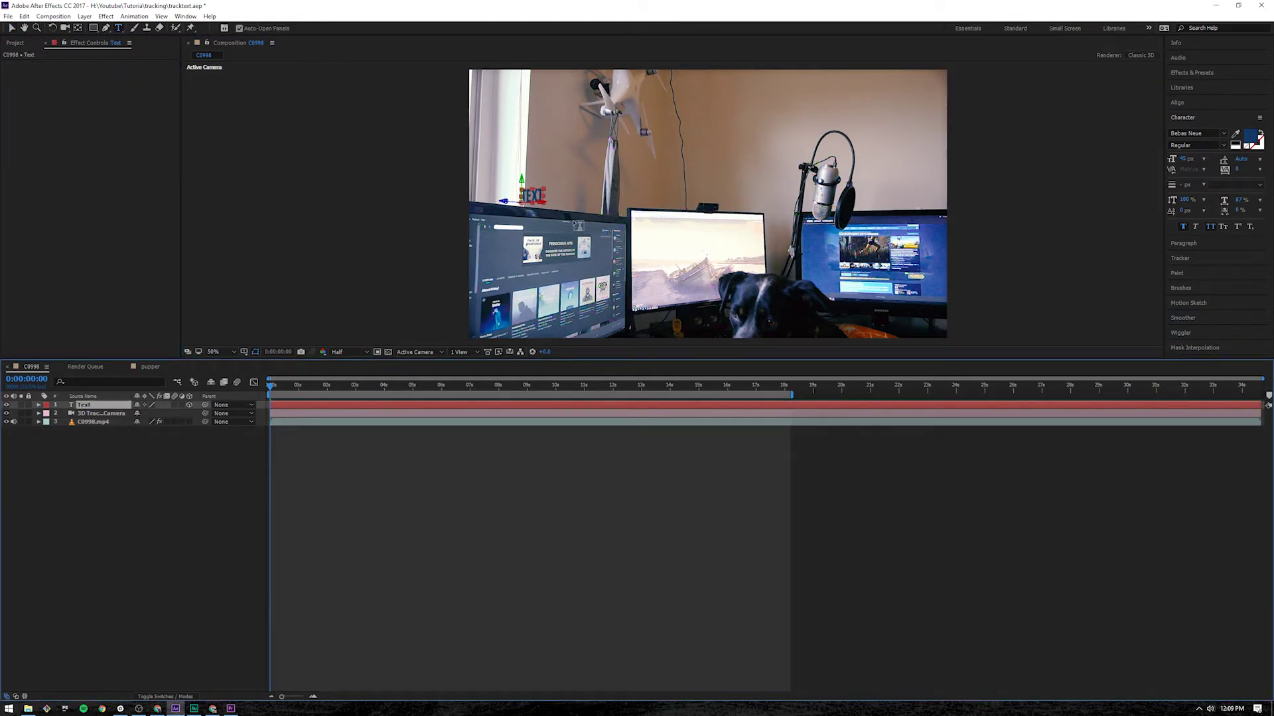
click(534, 196)
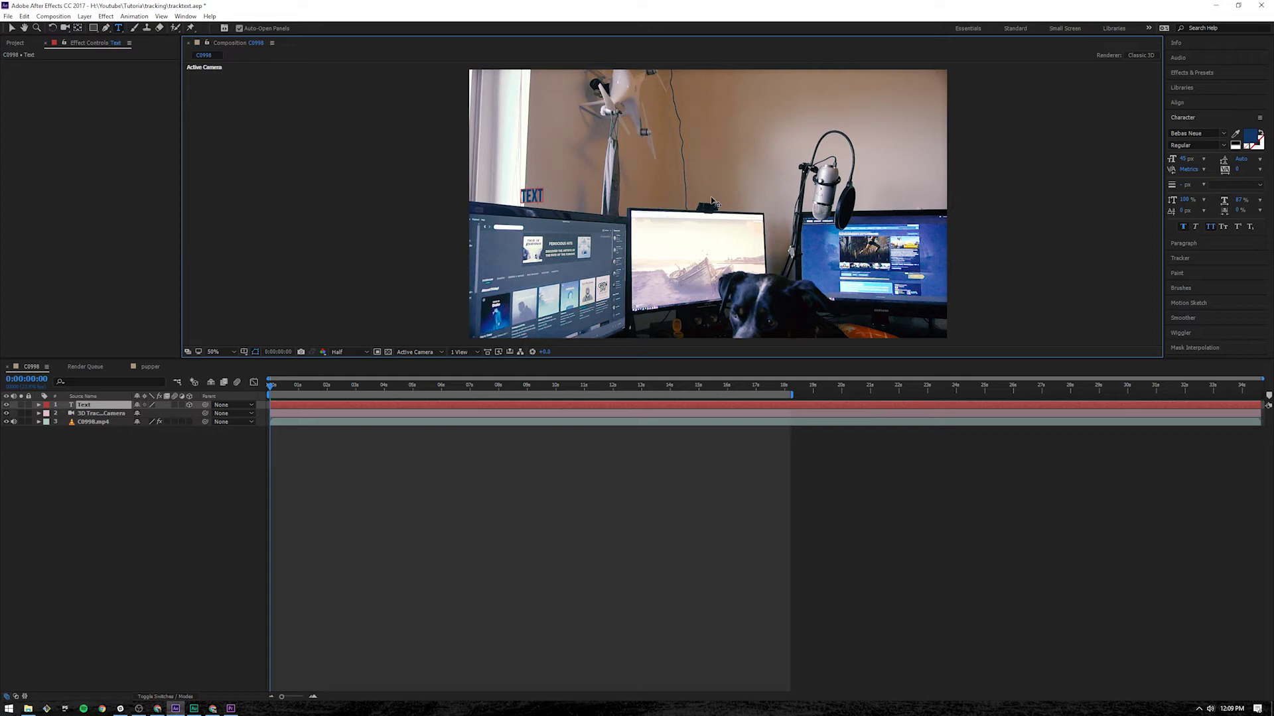
key(ctrl+a)
text(Spotify)
- Select the SPOTIFY text layer with the Rotation tool active
click(543, 413)
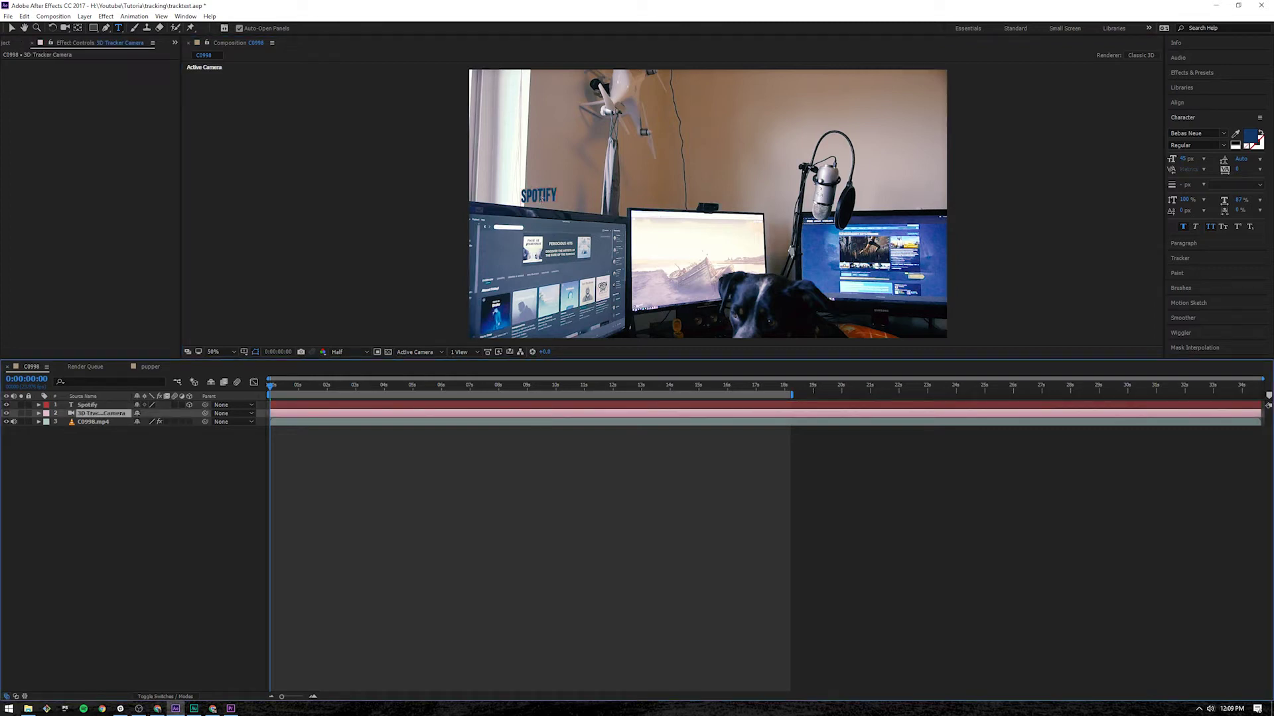
click(53, 28)
click(551, 201)
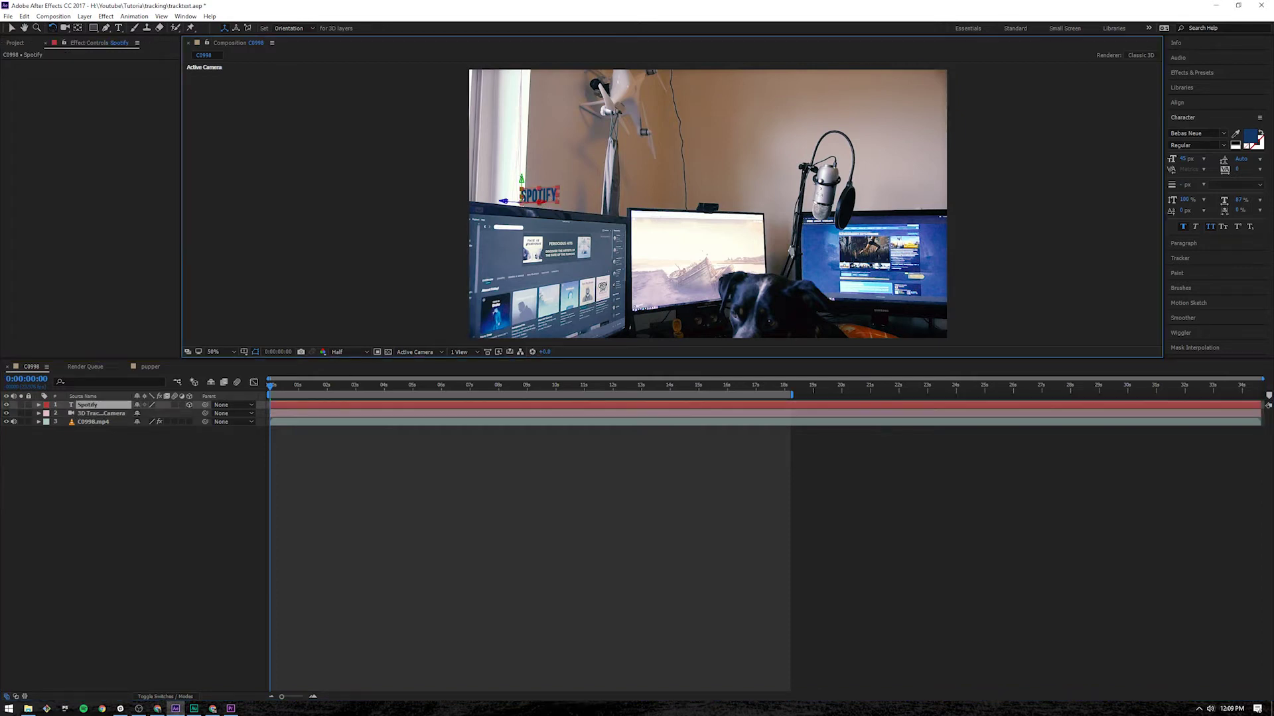
- Rotate the SPOTIFY text in 3D so it stands upright on the left monitor
mouse_move(550, 201)
mouse_down()
mouse_move(539, 178)
mouse_move(536, 205)
mouse_move(556, 198)
mouse_up()
drag(559, 198, 561, 202)
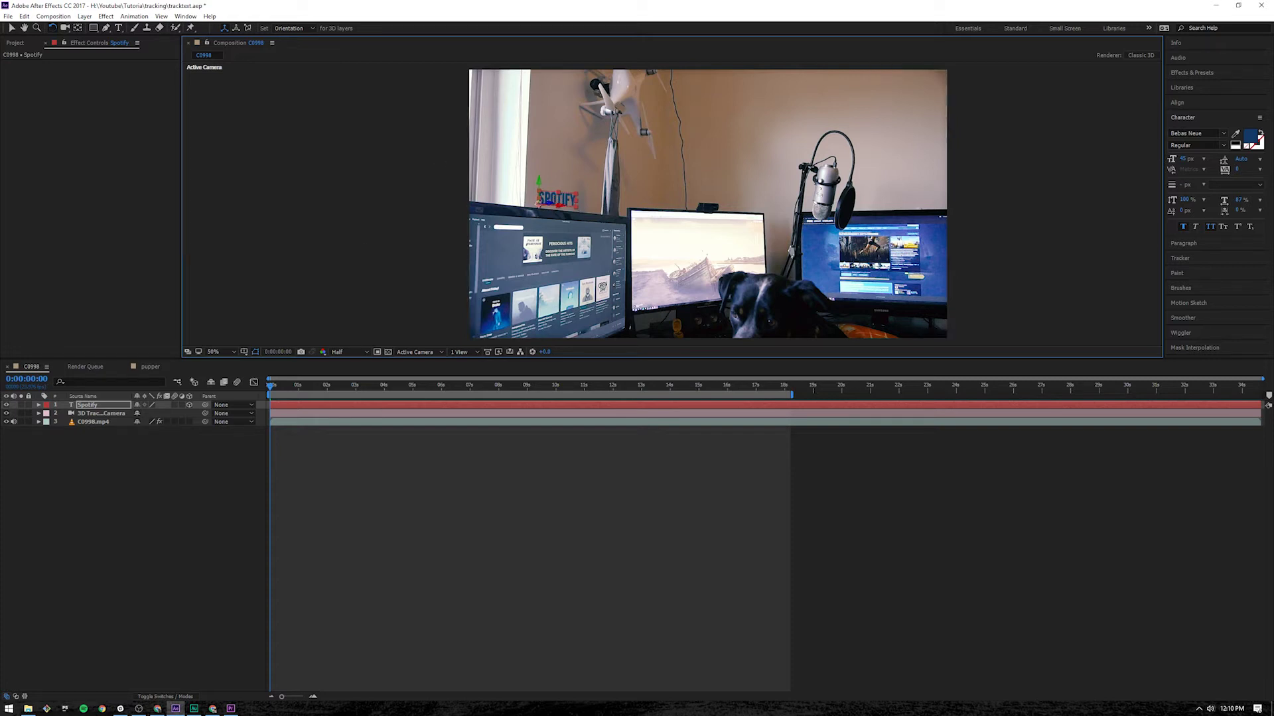
click(28, 709)
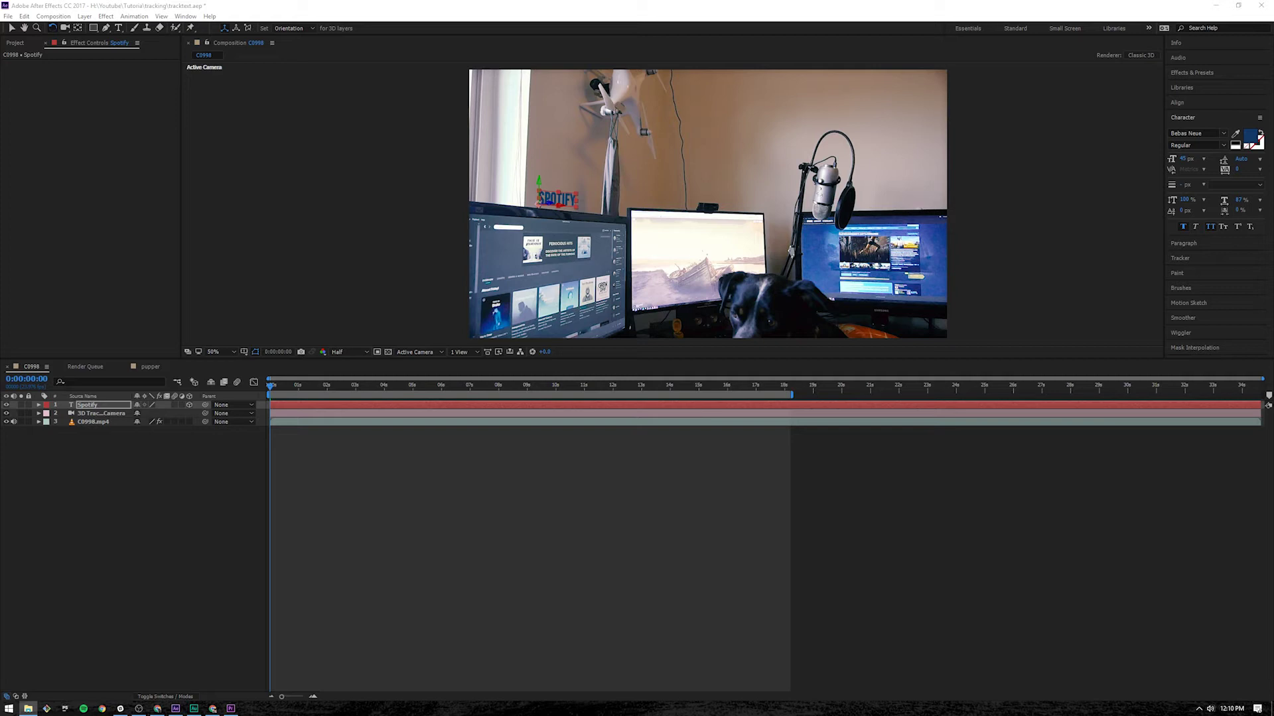
- Import spotify-icon-18.png into the composition as a 3D layer and select it
drag(0, 424, 138, 494)
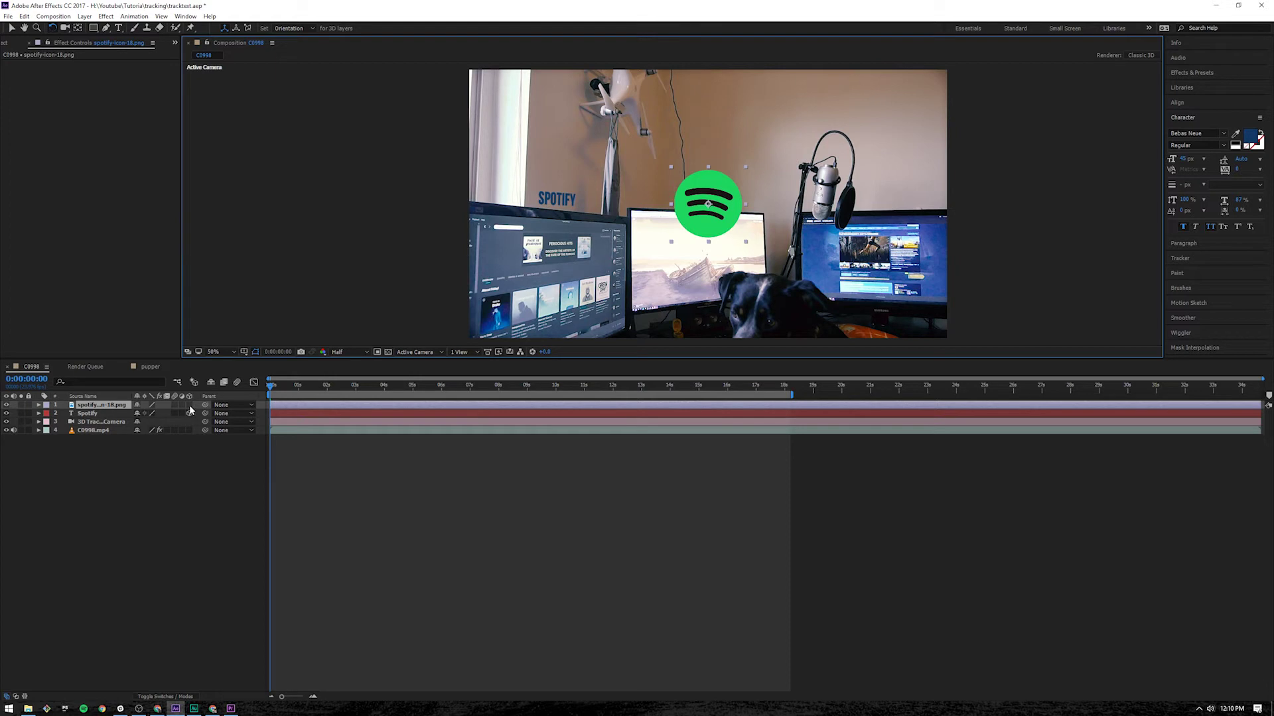
drag(189, 412, 190, 404)
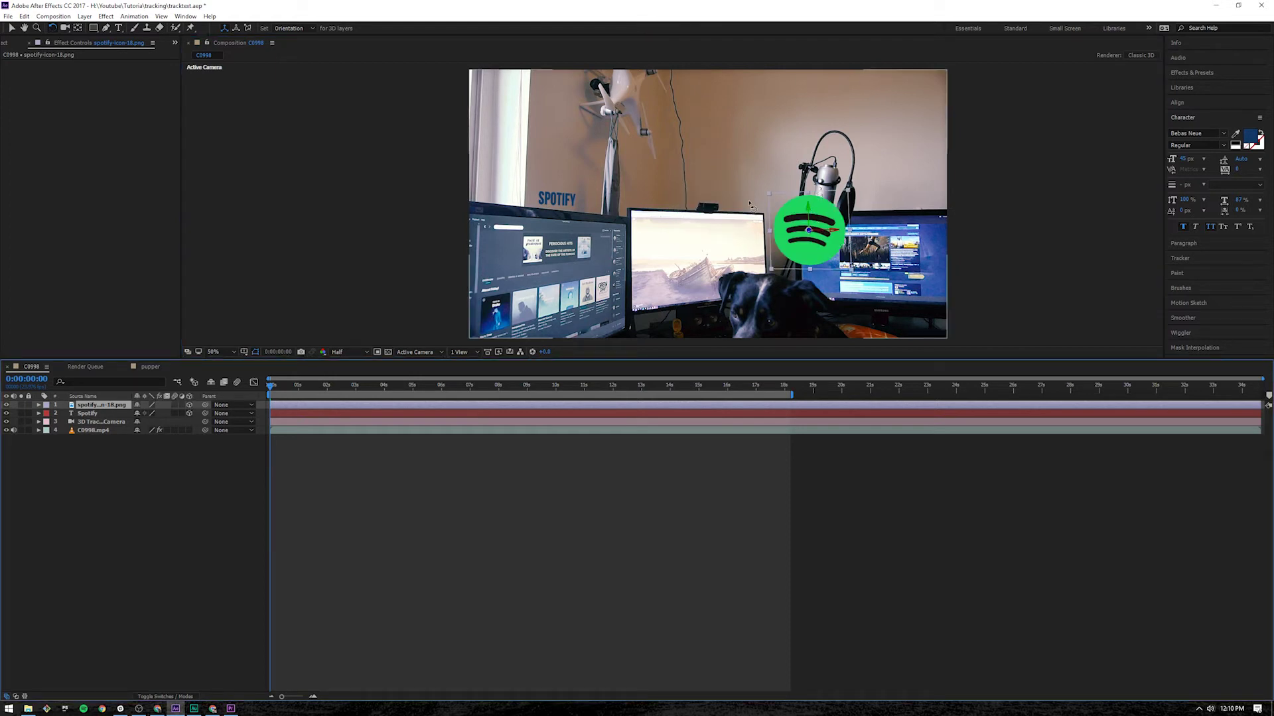
right_click(850, 215)
key(Escape)
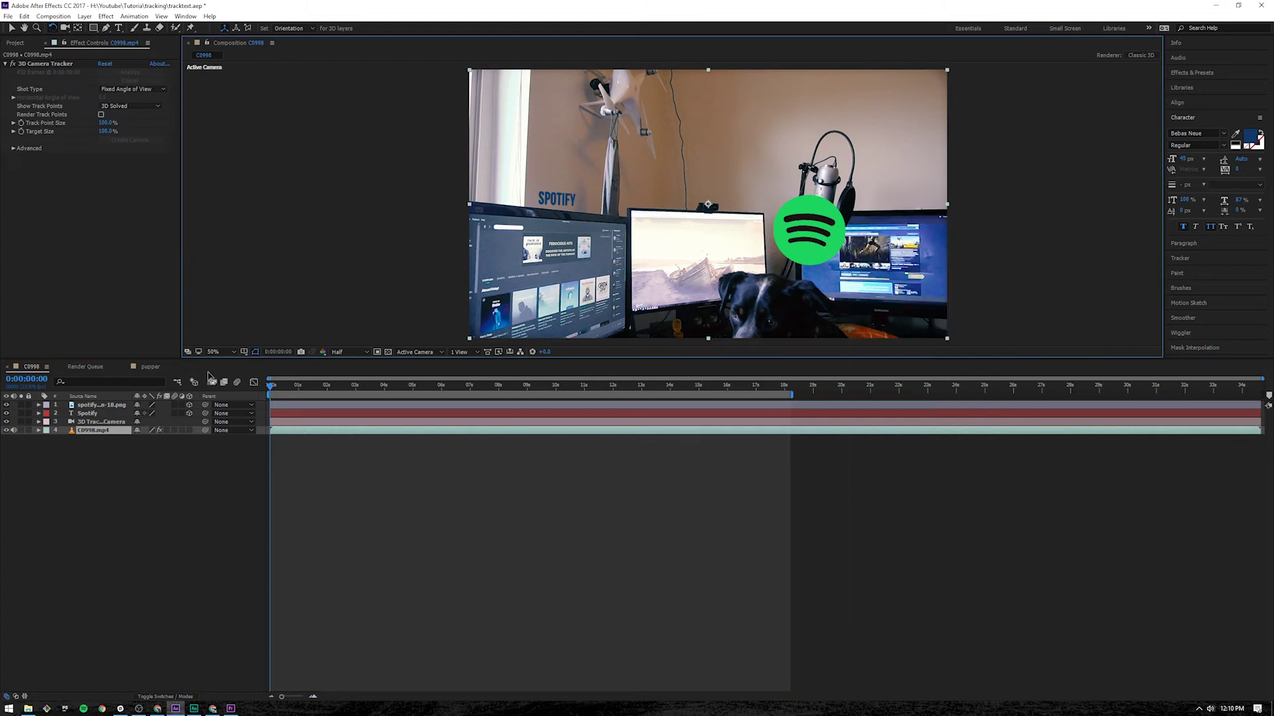
click(314, 407)
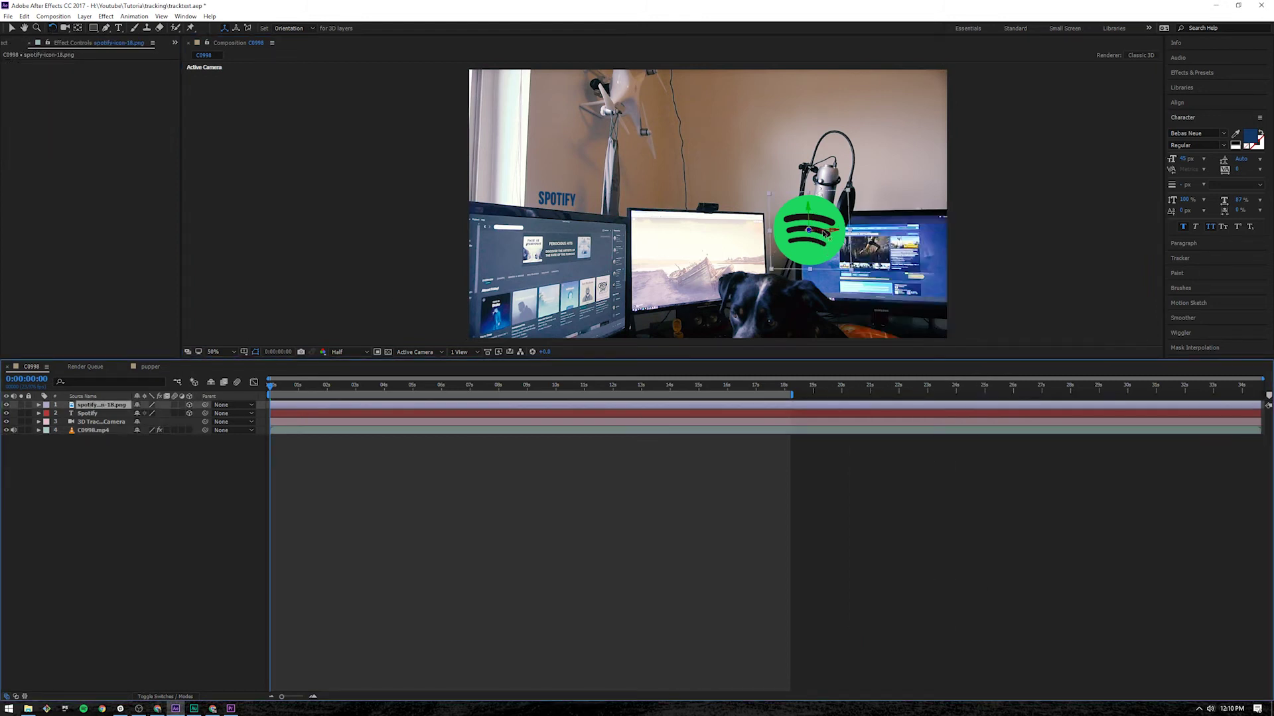
- Move the Spotify icon up beside the SPOTIFY text and scale it down slightly
key(v)
drag(826, 232, 529, 151)
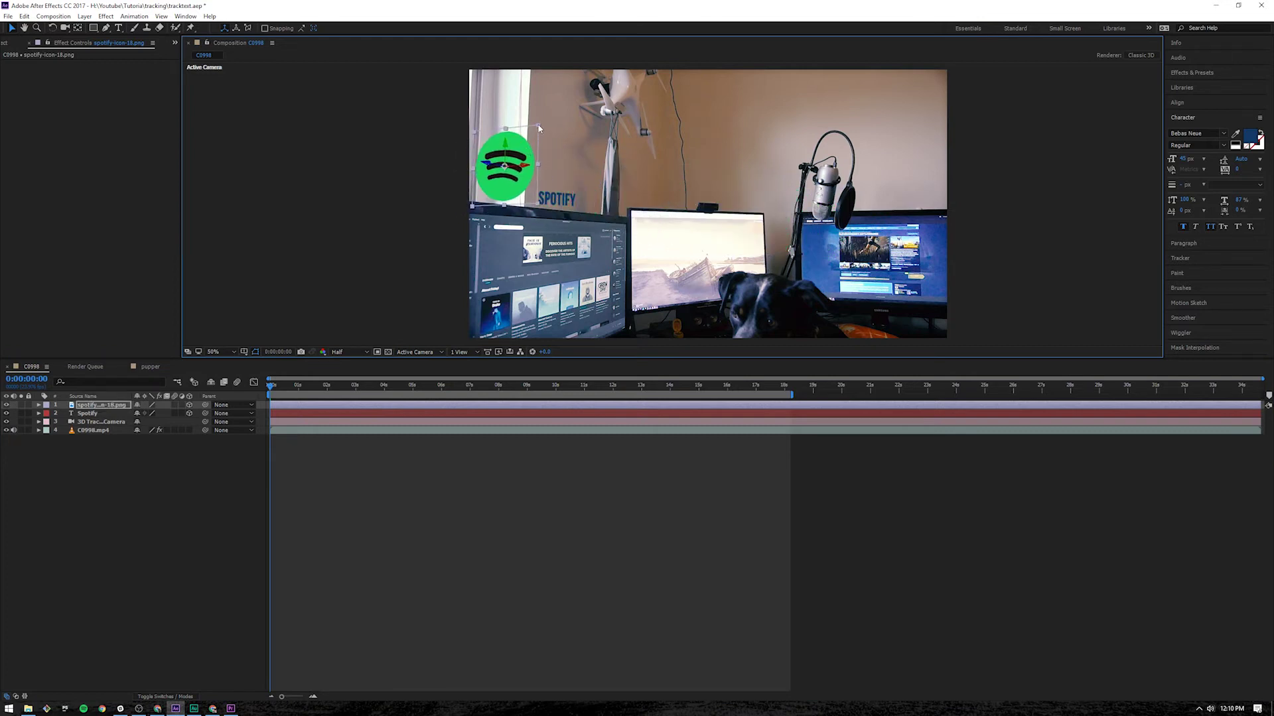
key(F2)
click(535, 126)
drag(536, 125, 524, 178)
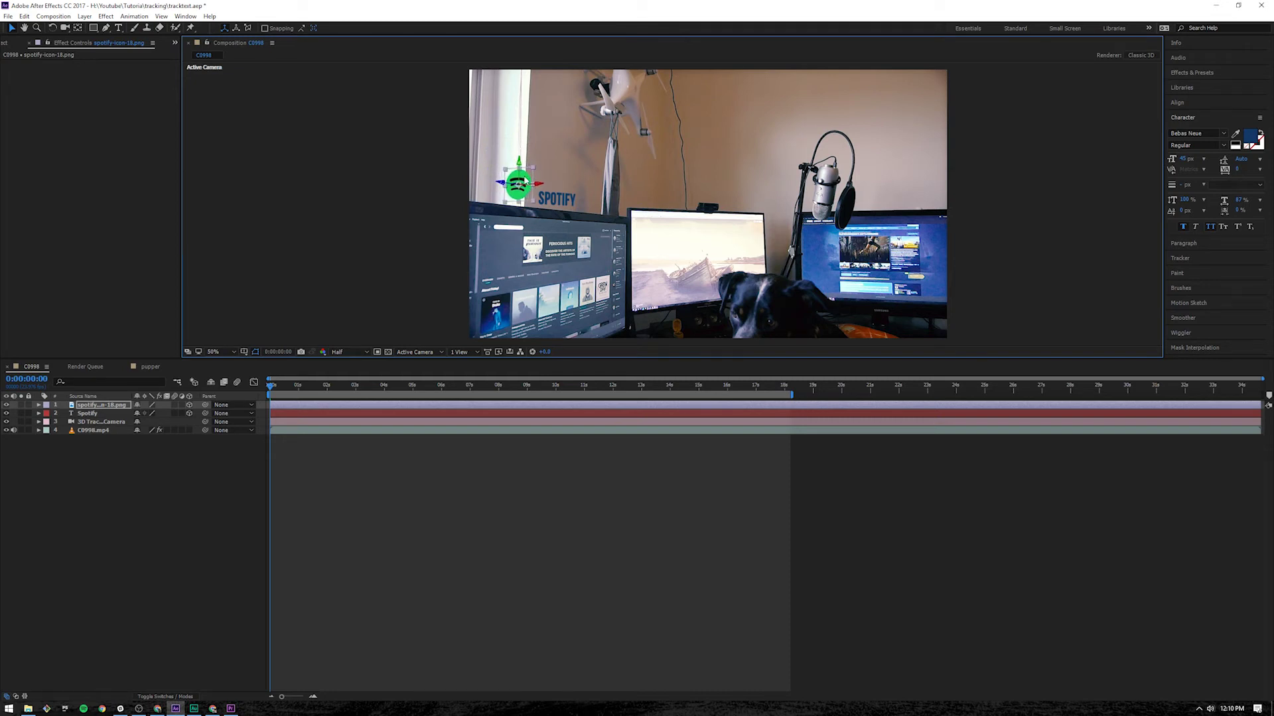
- Turn the icon about its vertical axis and nudge it into place next to the text
key(w)
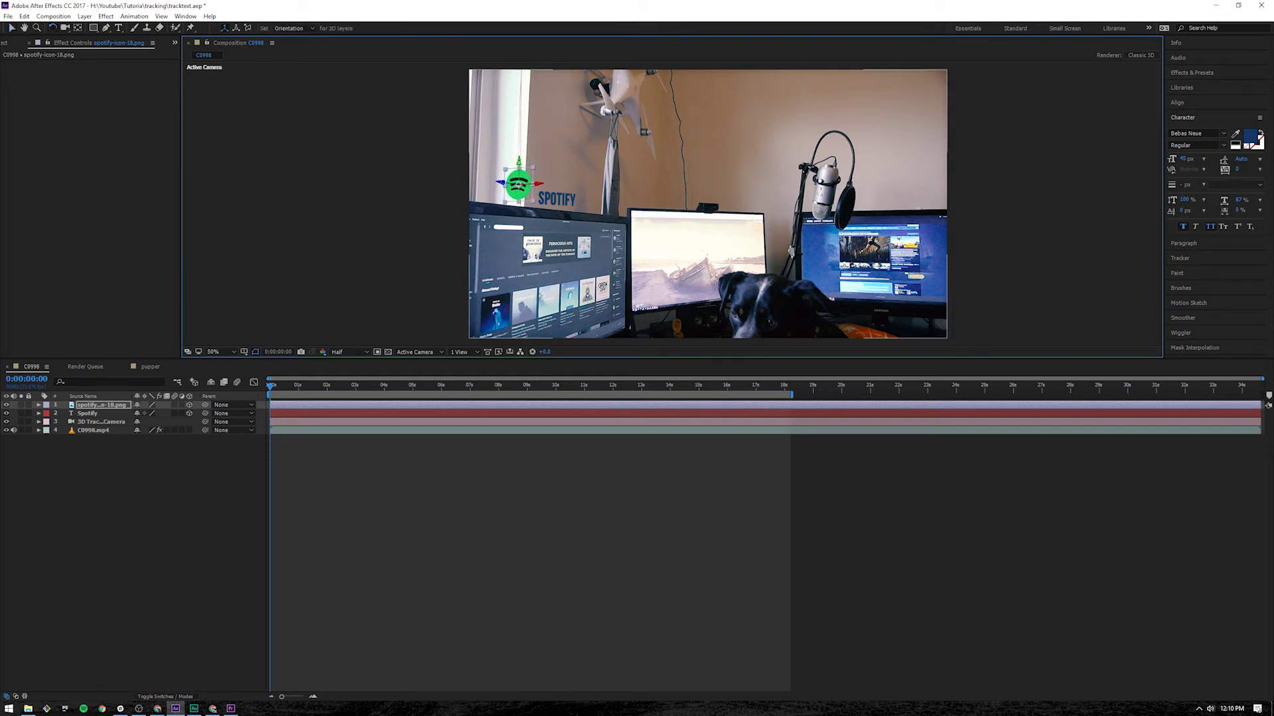
drag(525, 162, 543, 160)
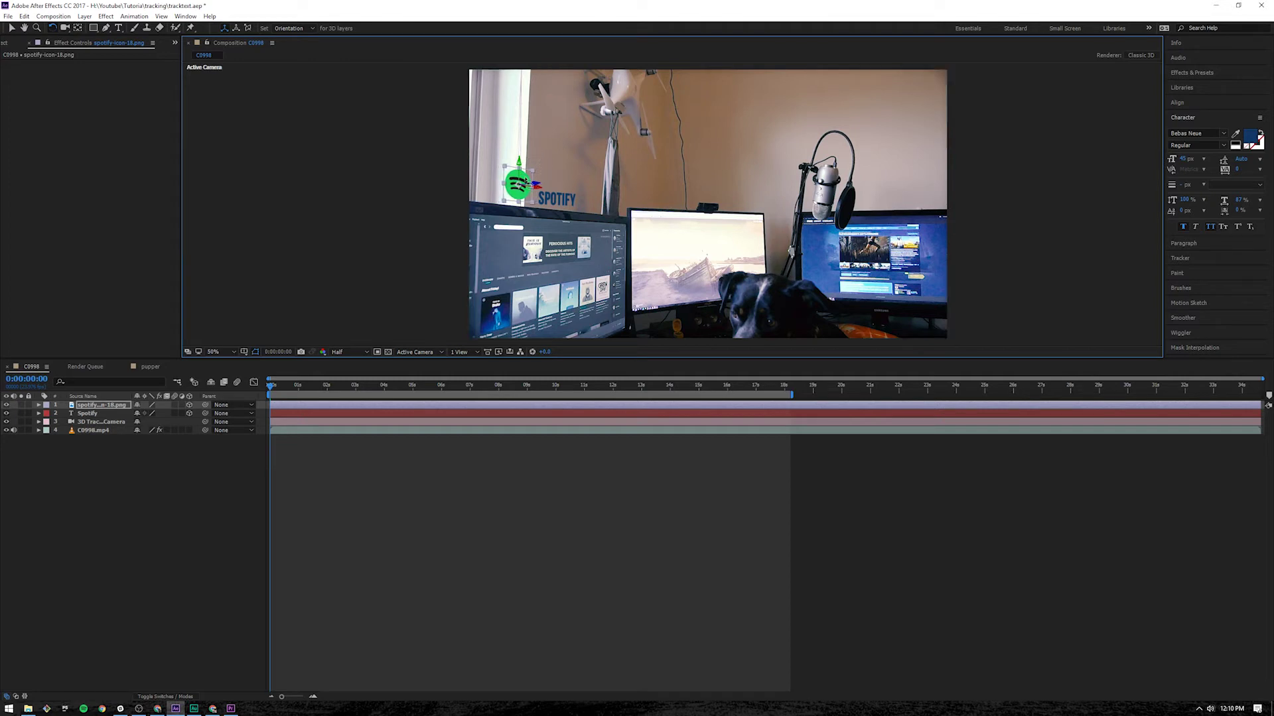
key(v)
drag(527, 180, 529, 183)
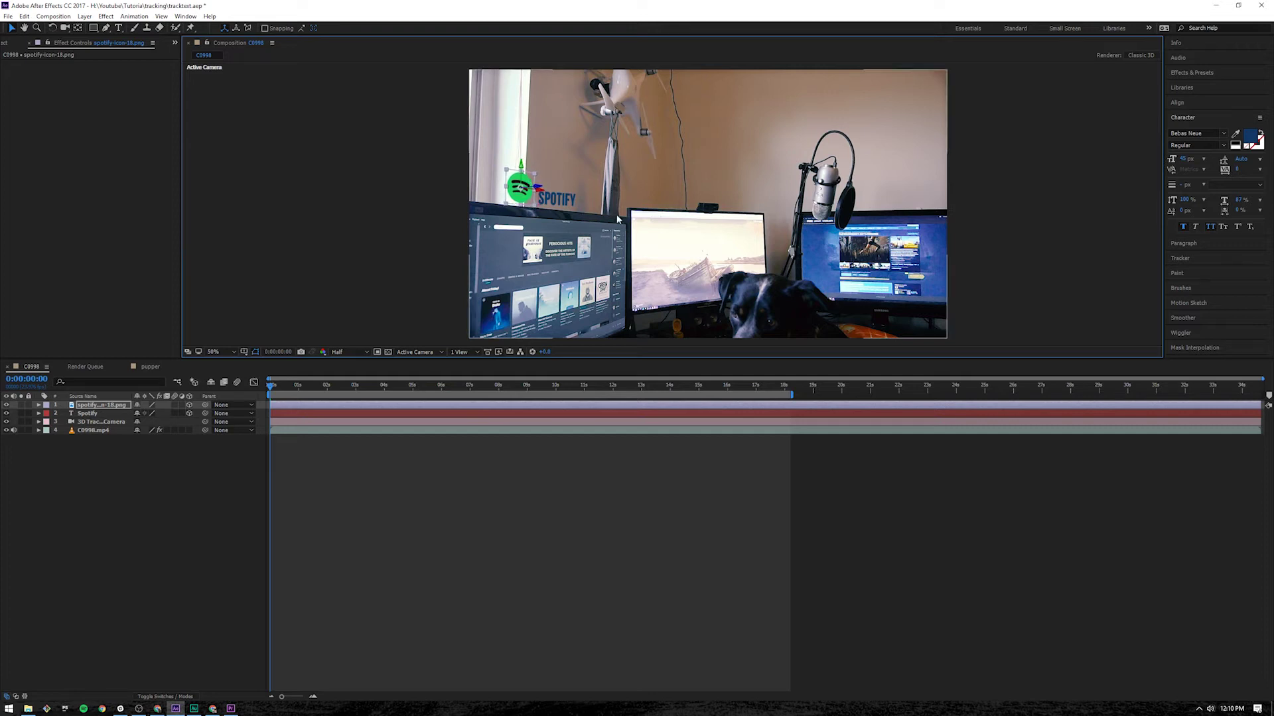
click(548, 199)
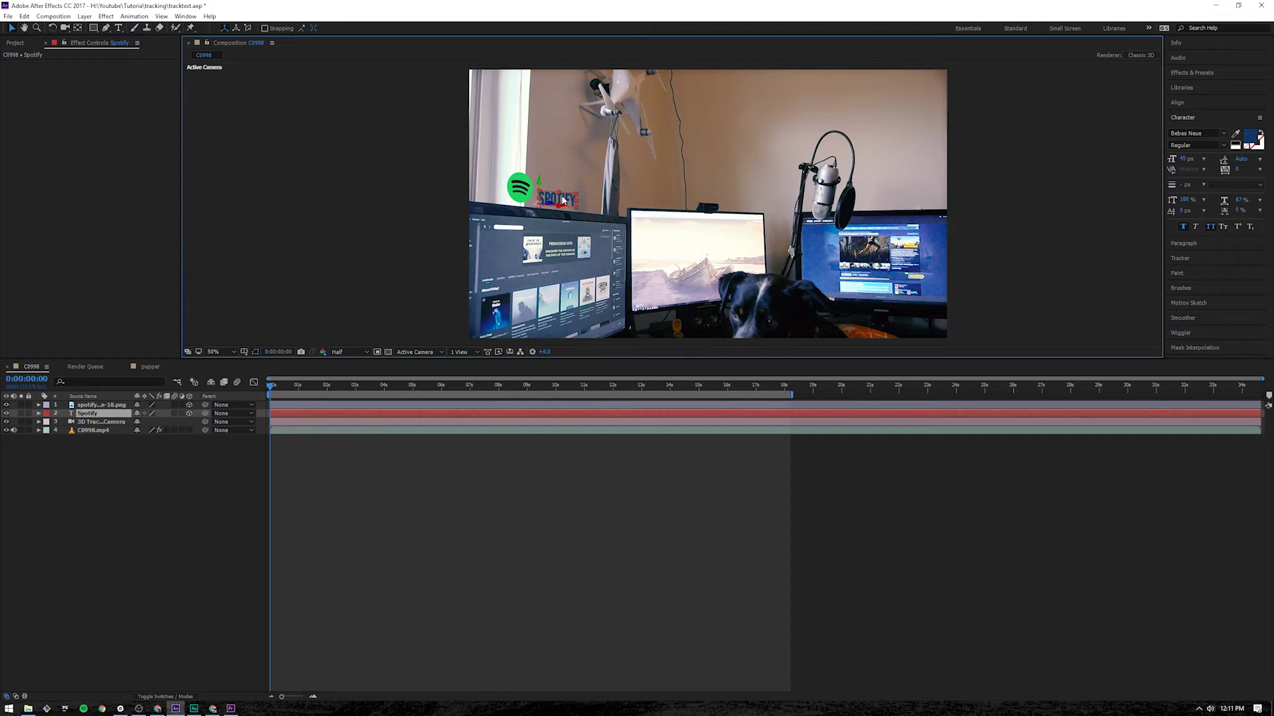
- Change the SPOTIFY text fill to Spotify green (1ED760), sampled from the icon
key(ctrl+t)
click(556, 199)
key(ctrl+a)
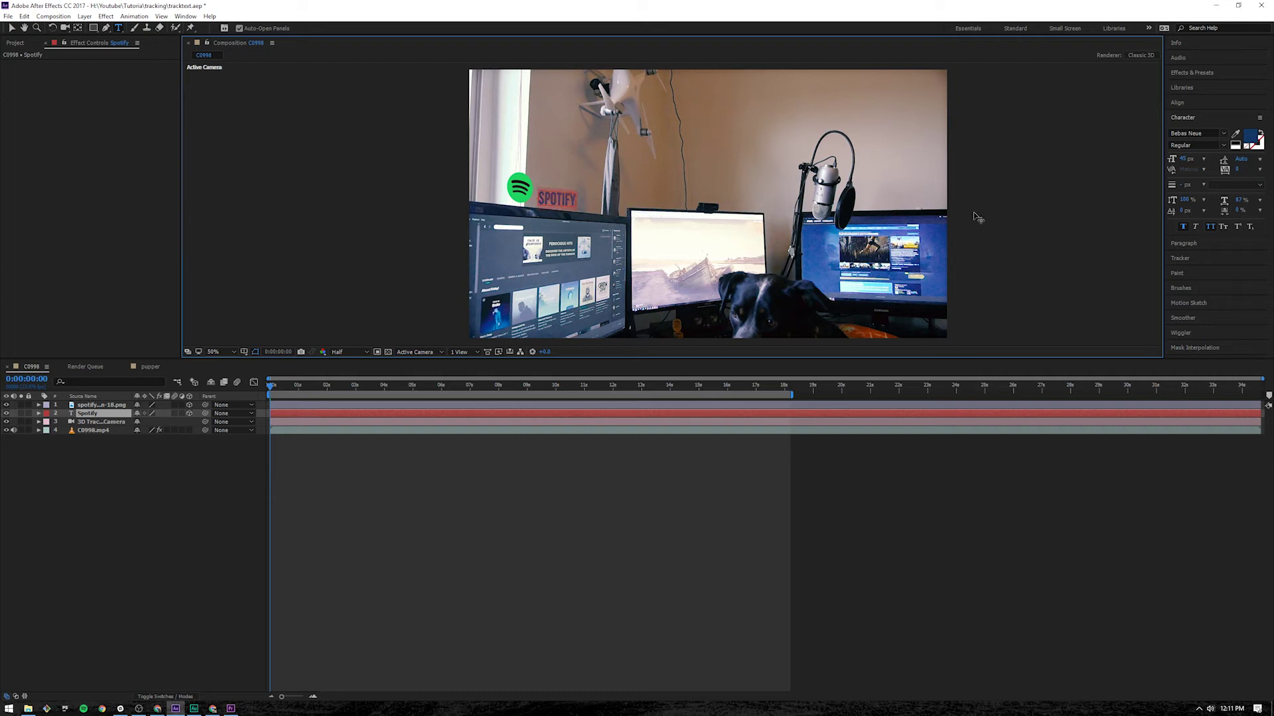
click(1253, 138)
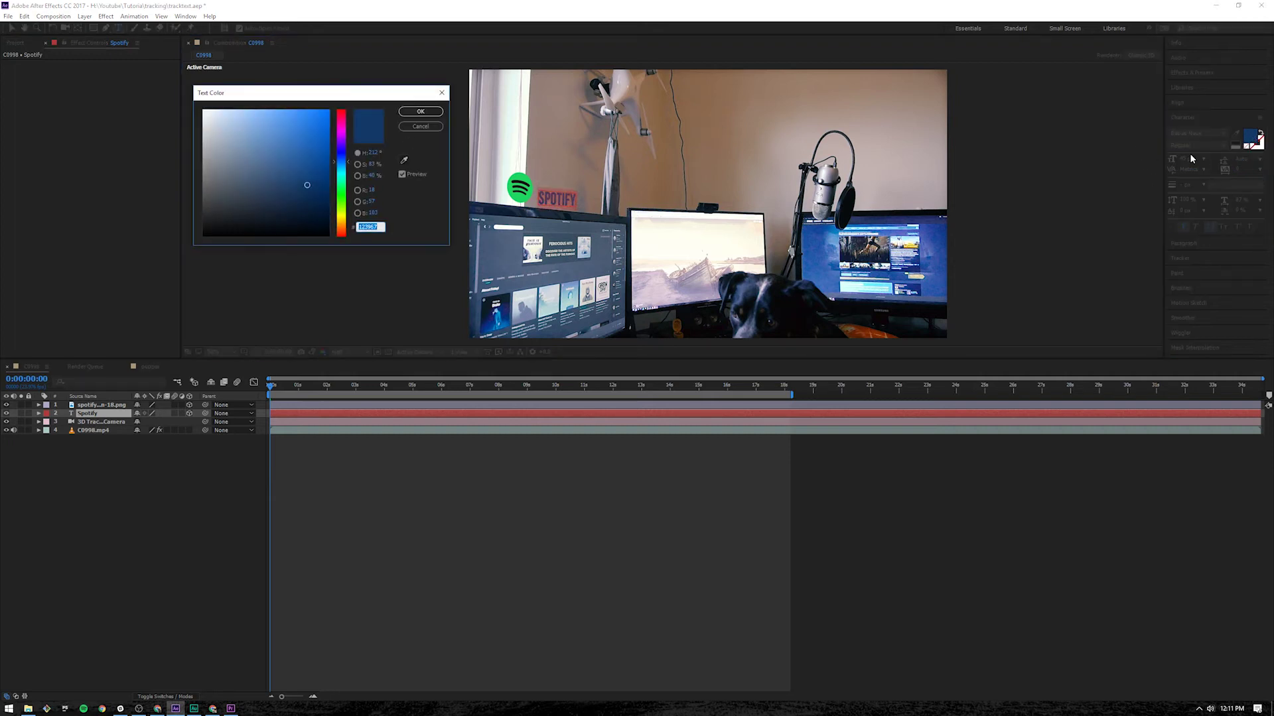
click(404, 160)
click(524, 174)
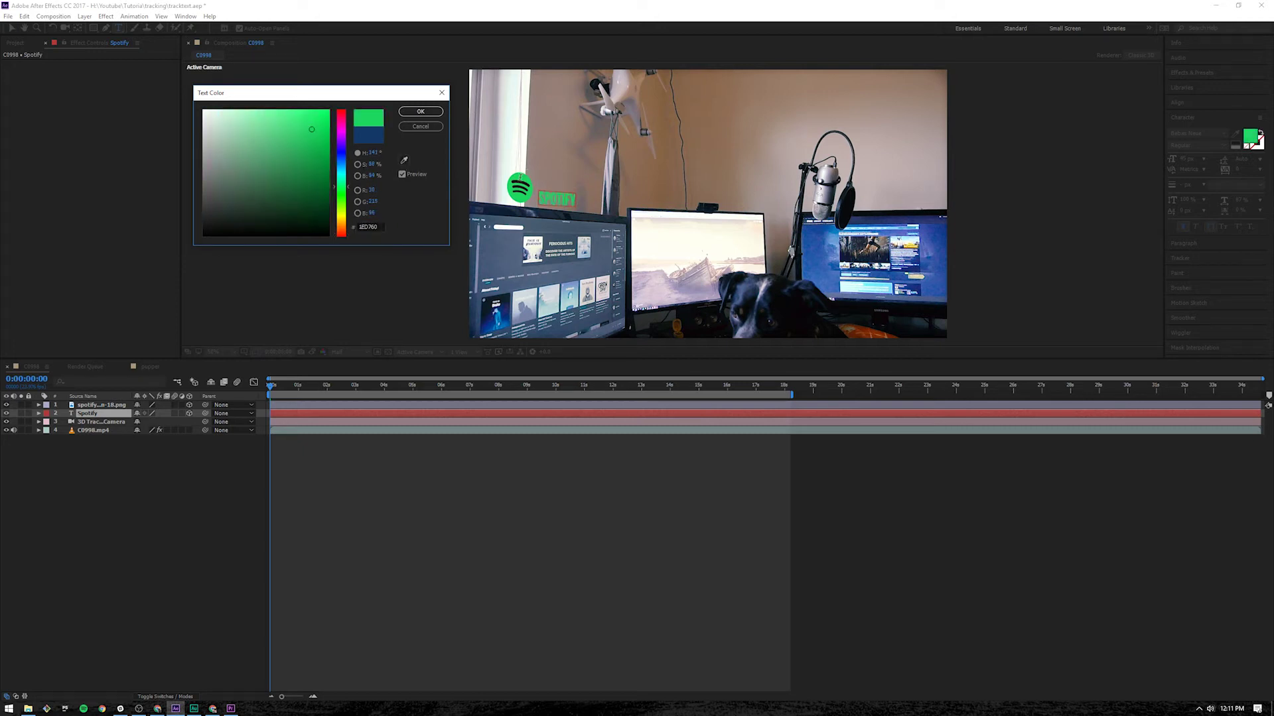
click(421, 111)
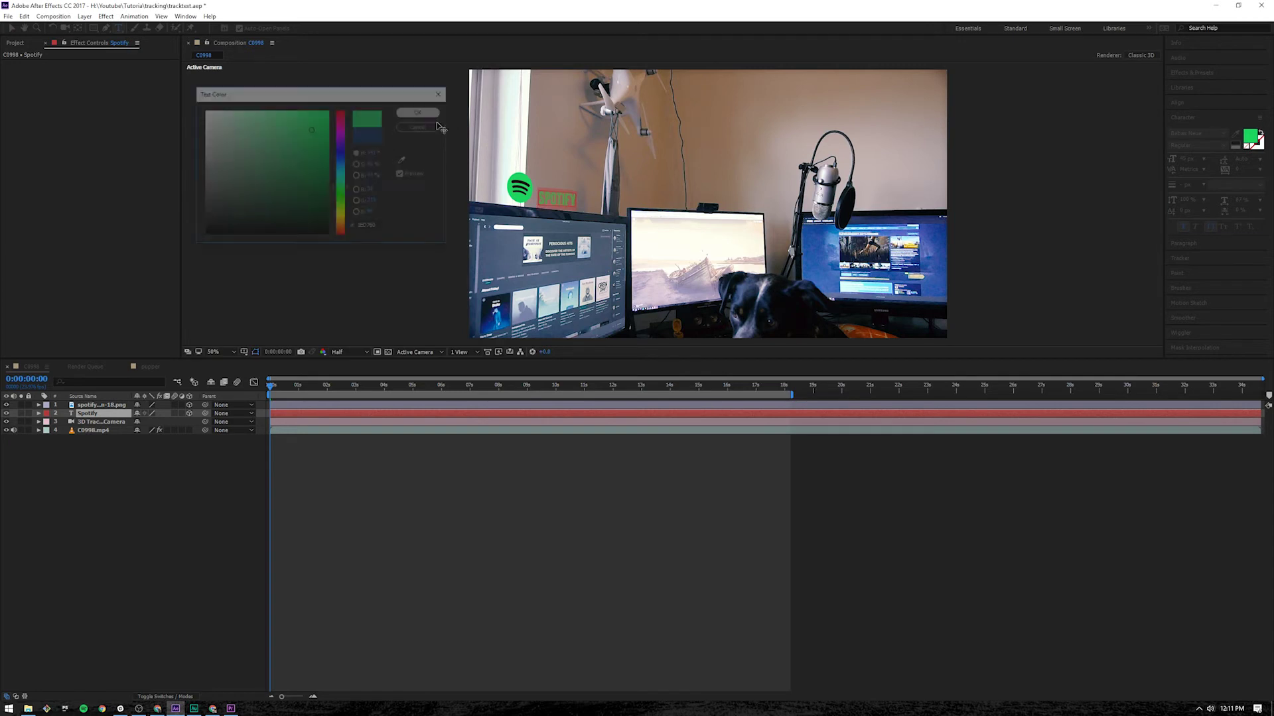
click(569, 203)
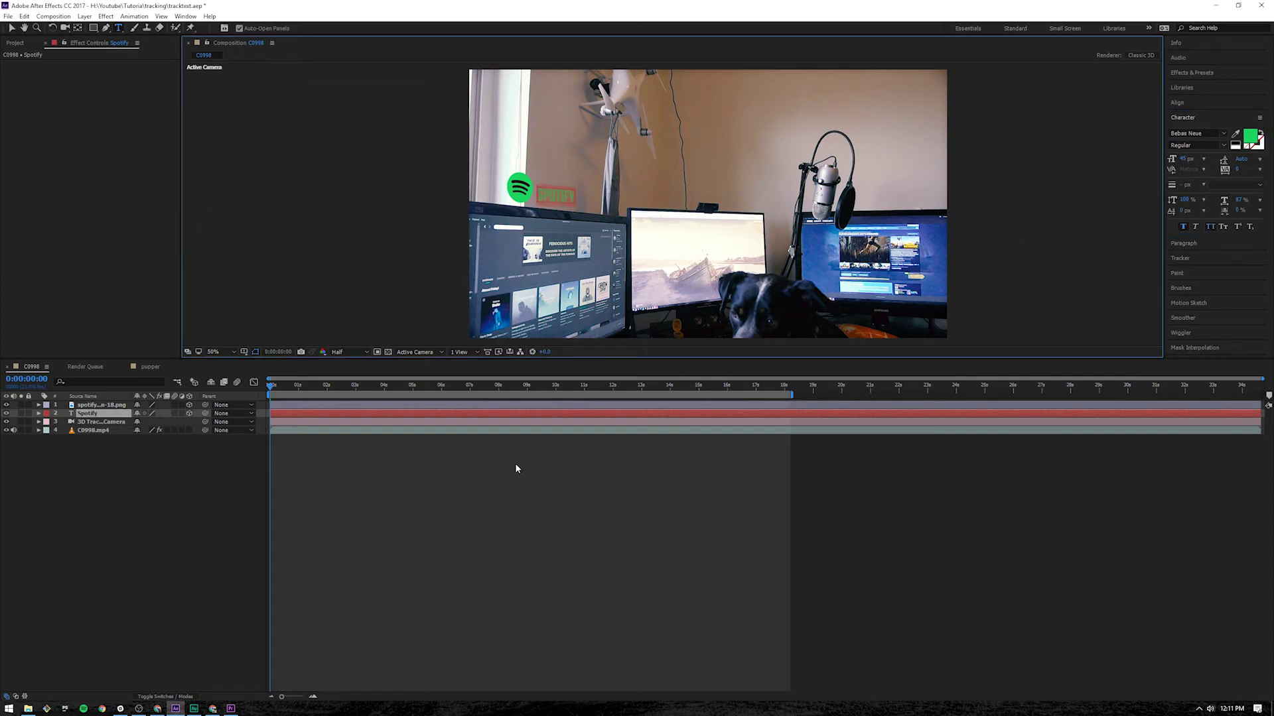
click(339, 492)
key(v)
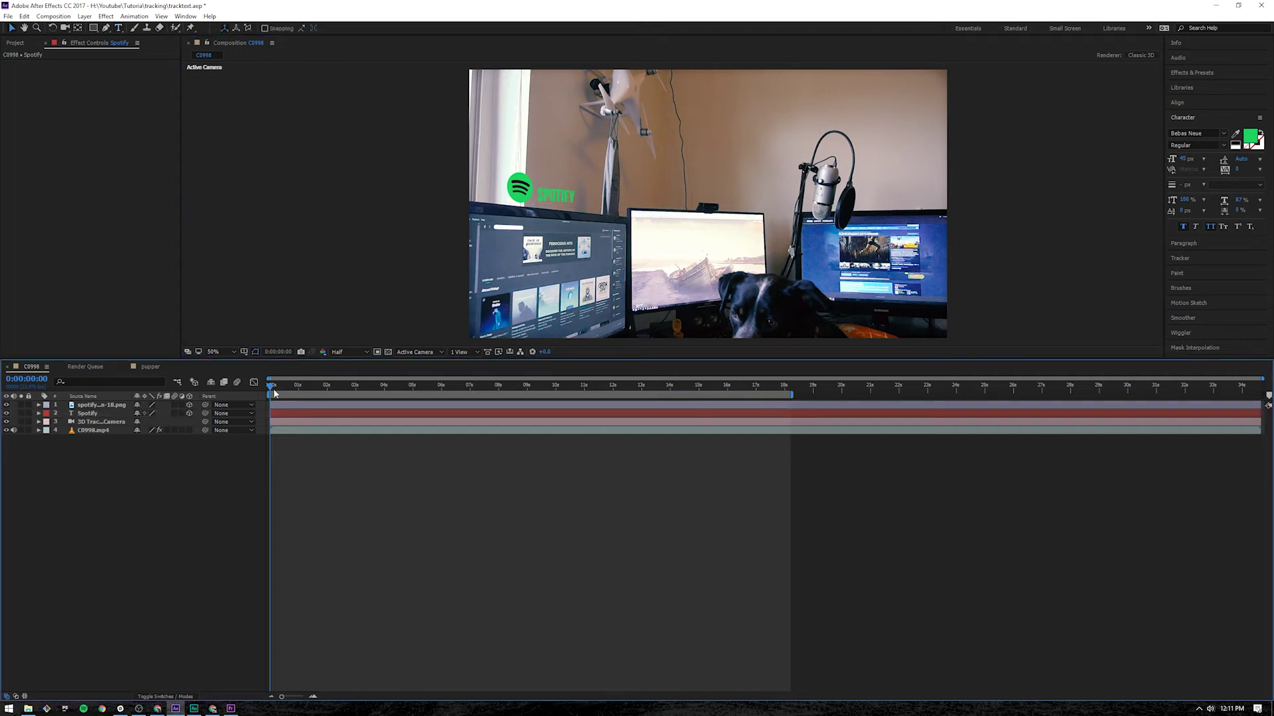
drag(270, 387, 494, 399)
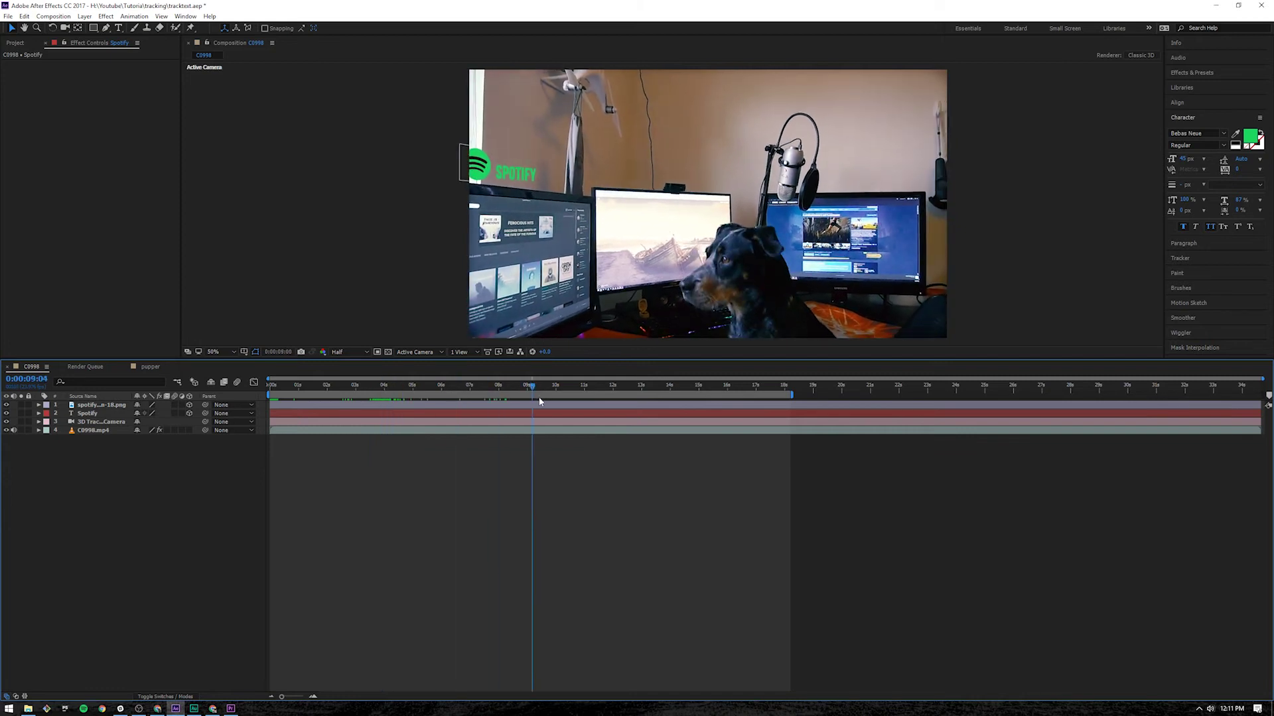
drag(539, 401, 256, 401)
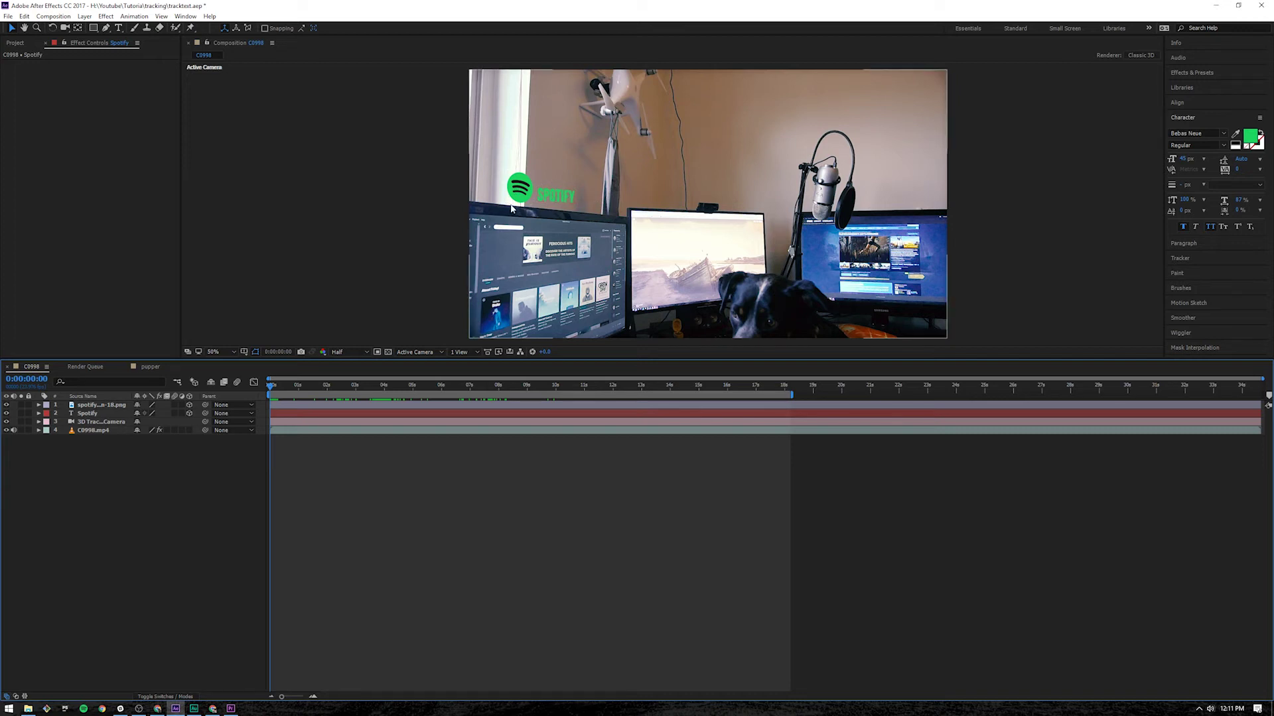
click(1203, 77)
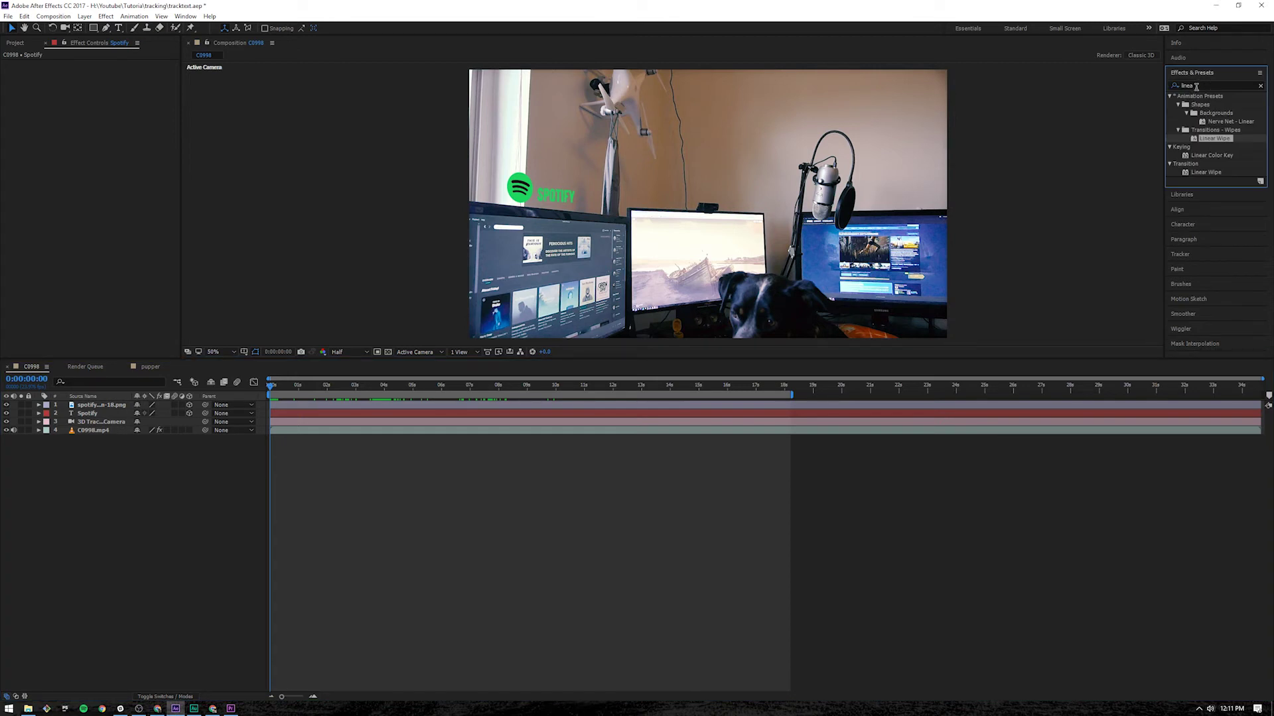
- Search 'linear' in Effects & Presets and drop Linear Wipe onto the SPOTIFY text layer
click(1194, 86)
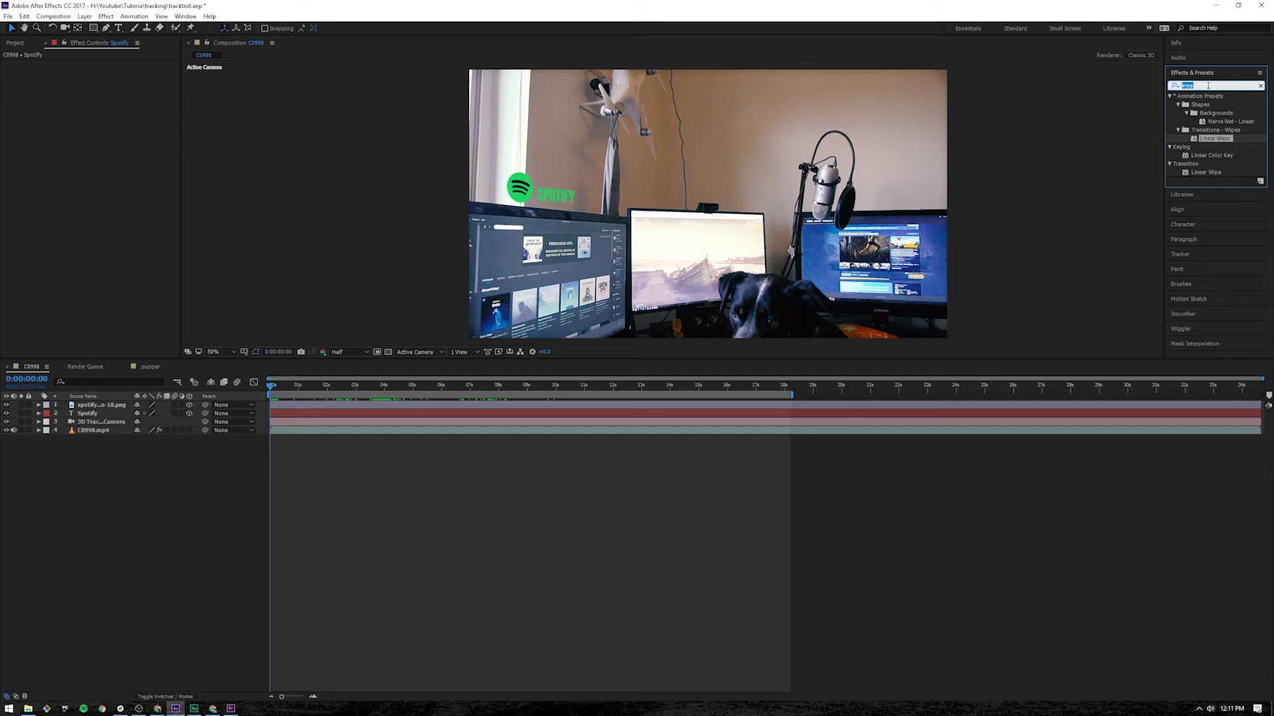
click(1217, 138)
drag(1220, 138, 324, 412)
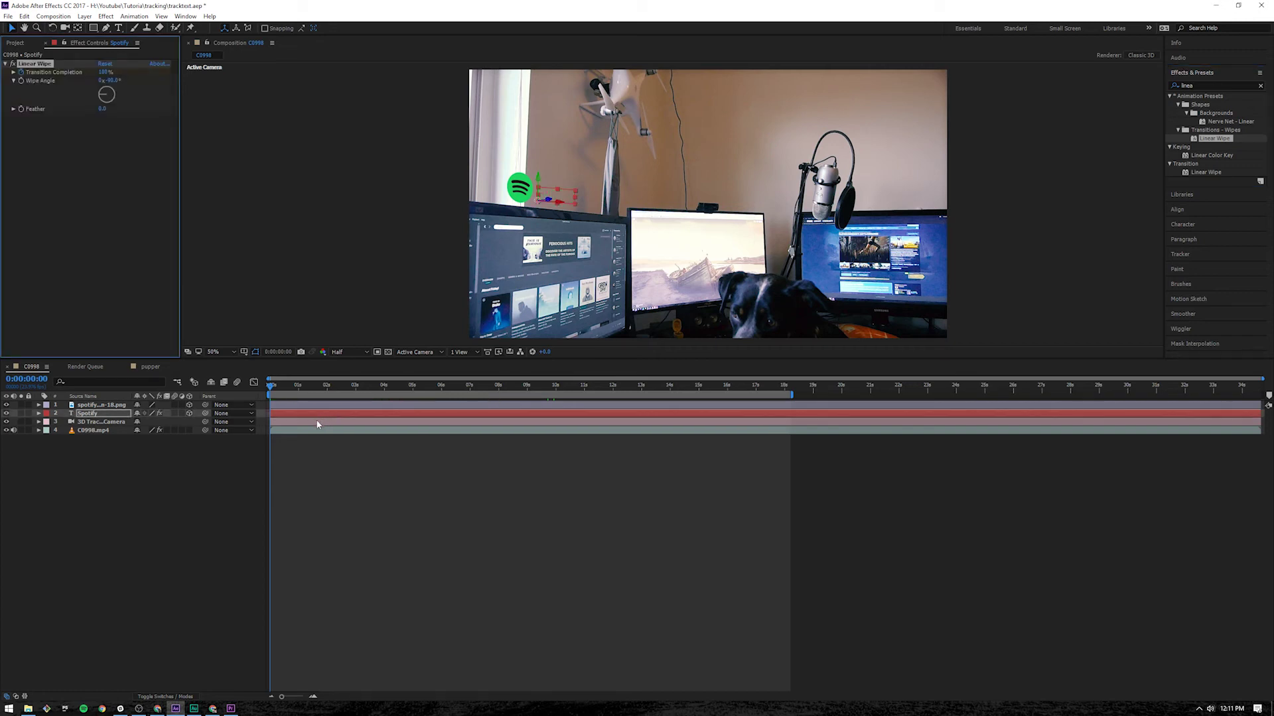
click(38, 413)
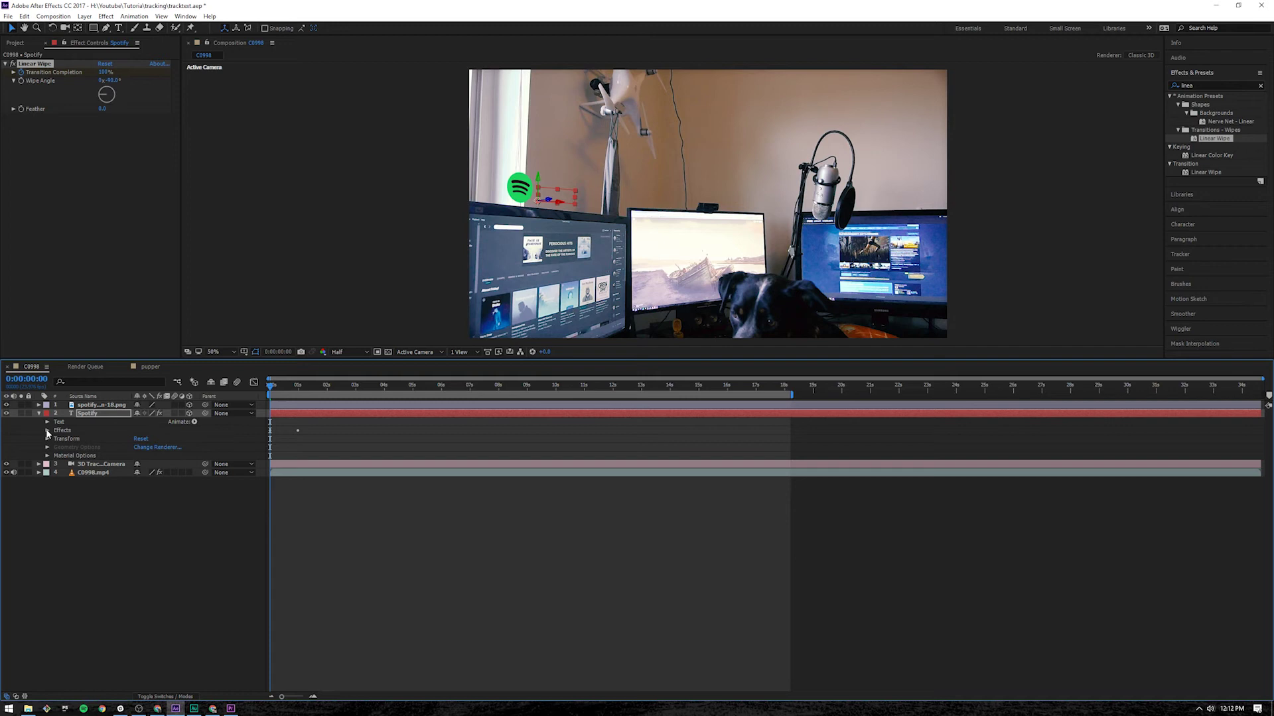
- Move the Linear Wipe's end keyframe later to slow the text wipe, and preview it
click(47, 431)
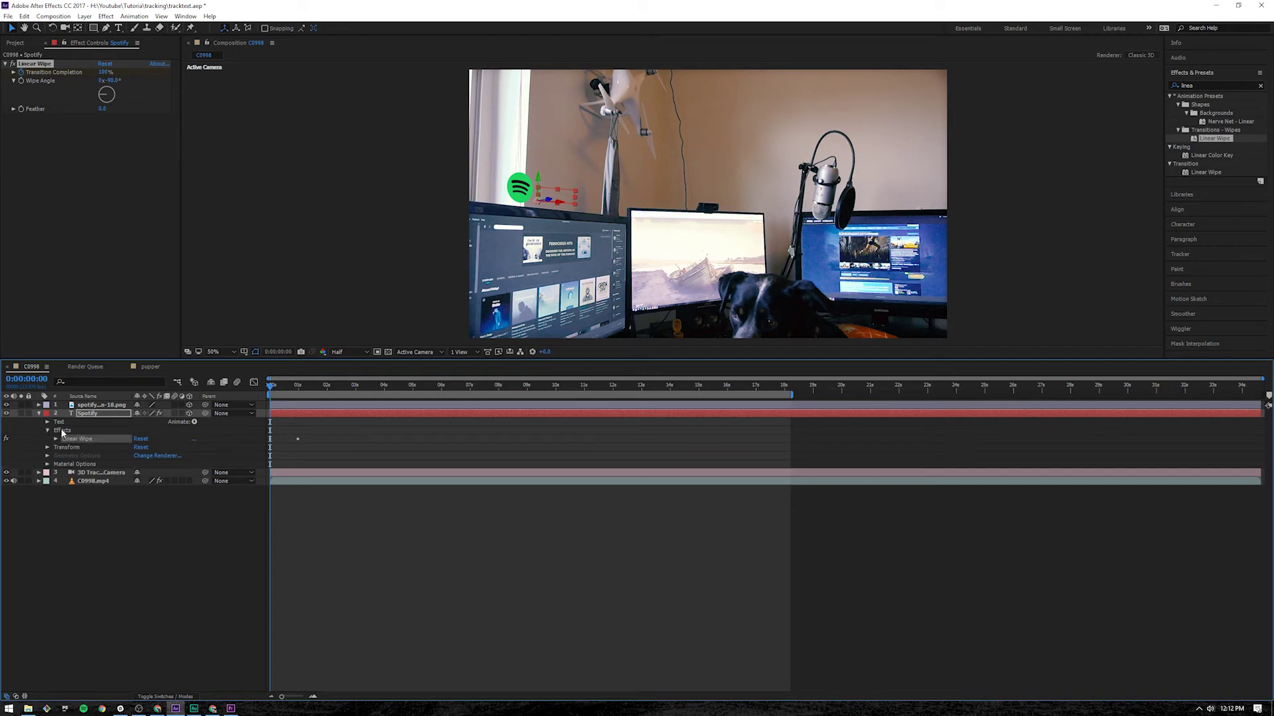
click(57, 438)
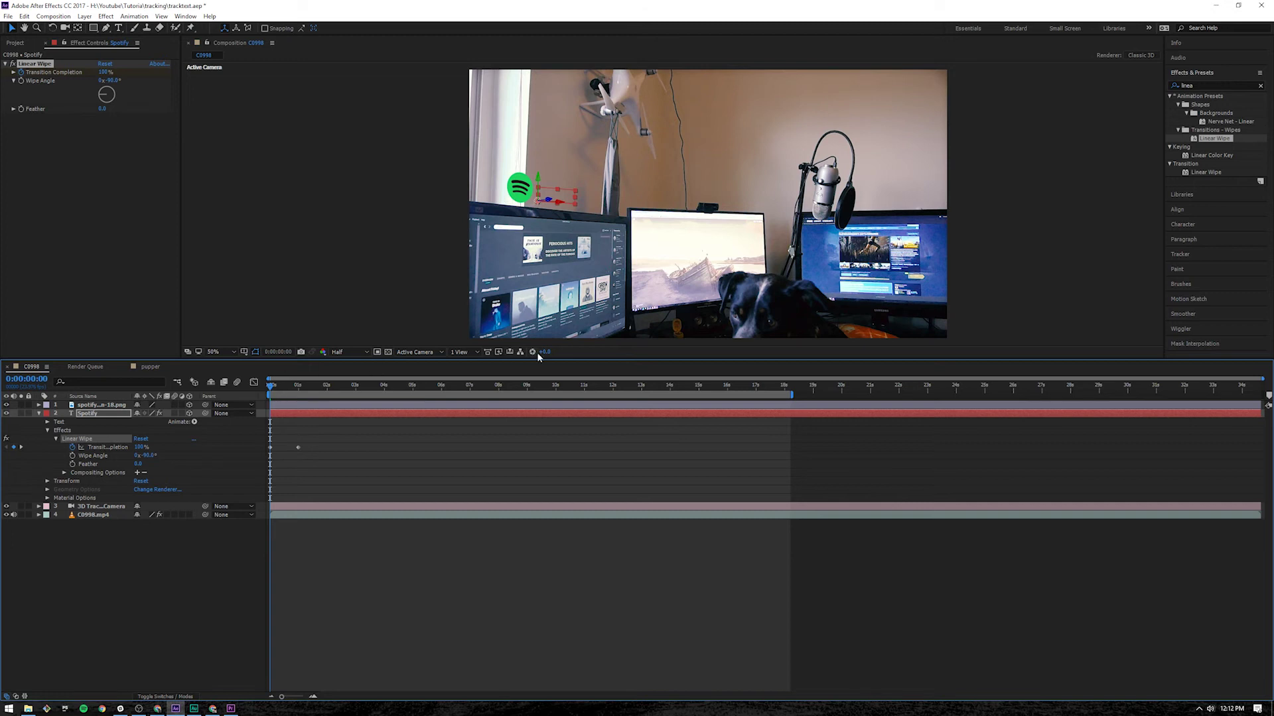
mouse_move(271, 386)
mouse_down()
mouse_move(298, 388)
mouse_move(272, 385)
mouse_up()
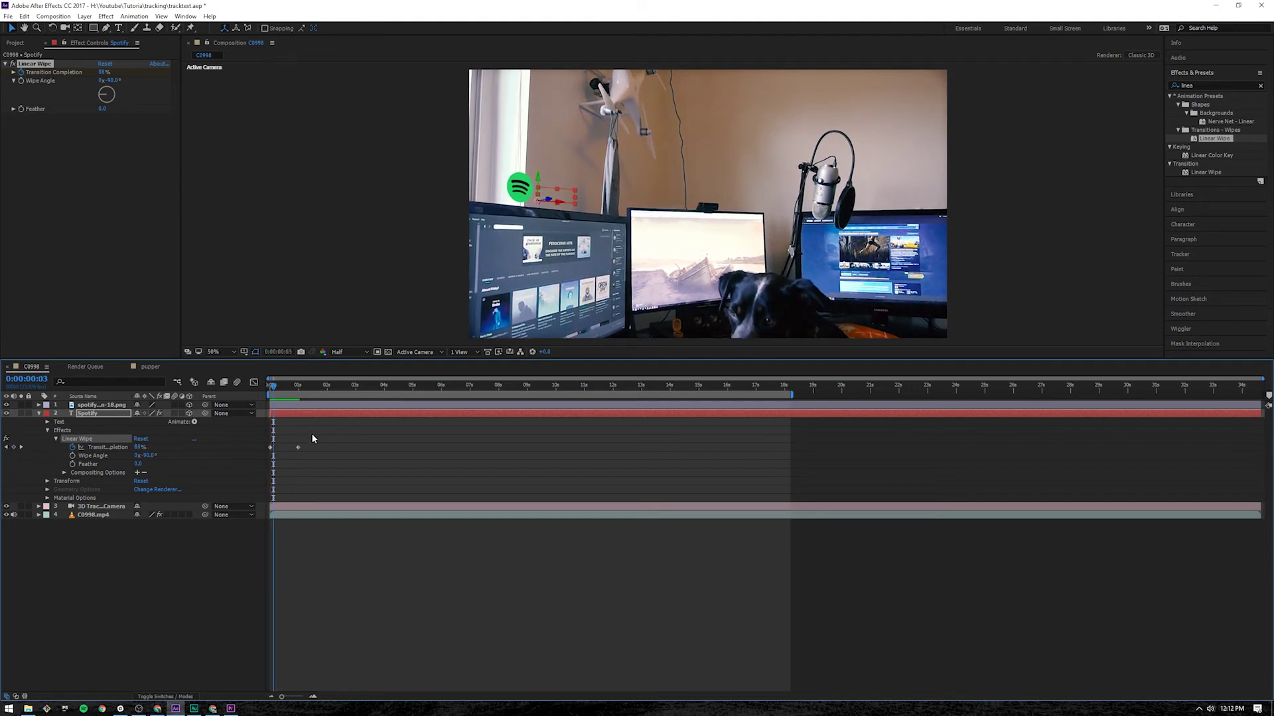
drag(297, 447, 365, 447)
click(307, 387)
drag(309, 393, 290, 386)
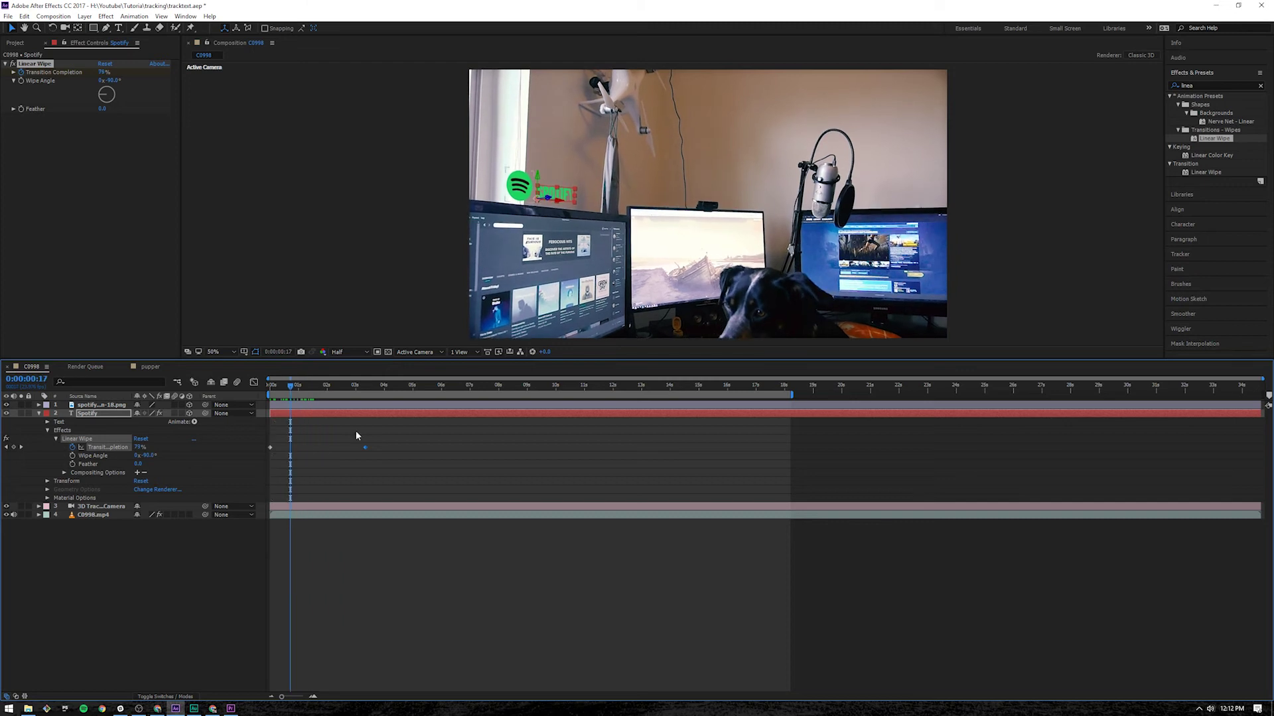
drag(365, 447, 415, 447)
key(space)
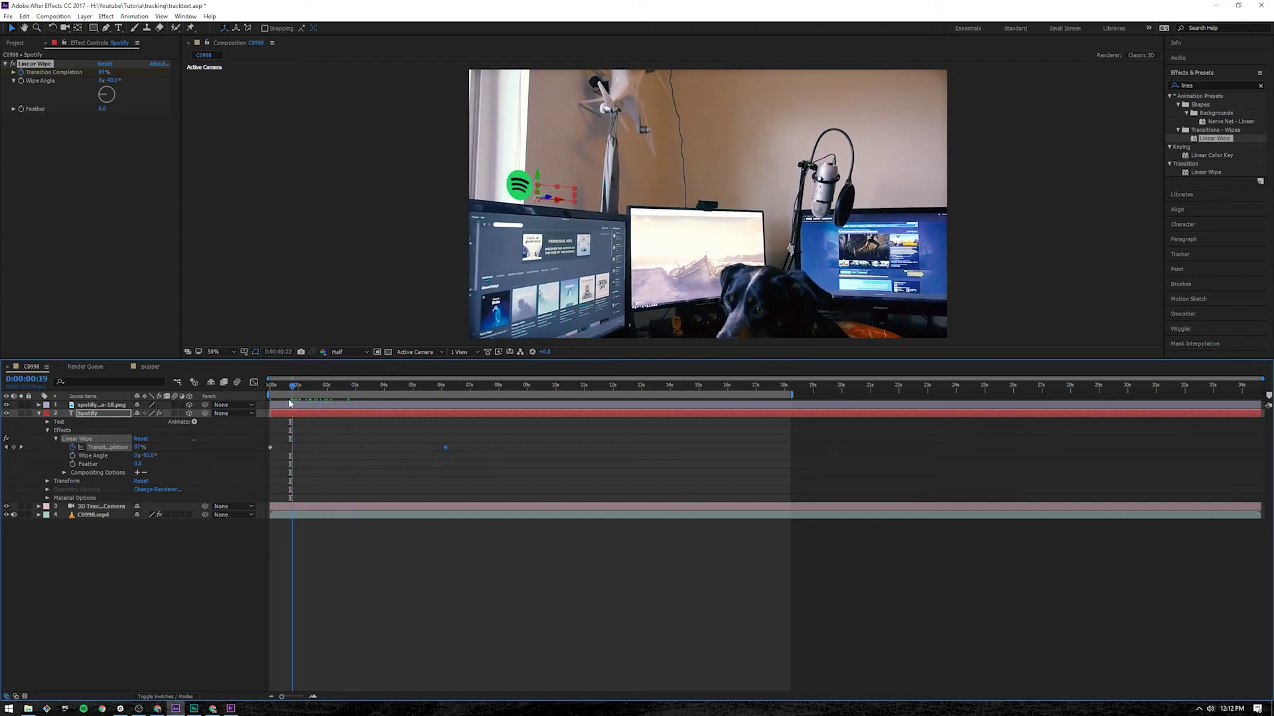
key(space)
- Raise the Linear Wipe feather to 38 and scrub through the text reveal
drag(138, 464, 156, 465)
click(281, 387)
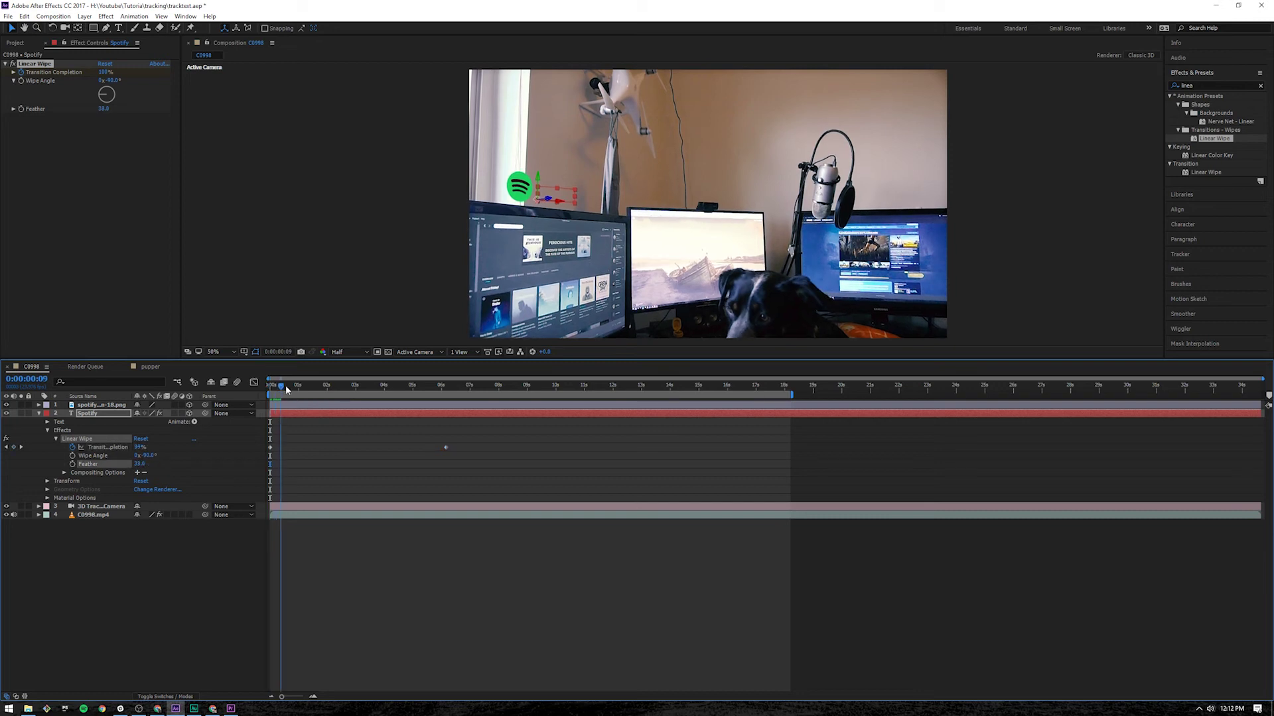
drag(287, 389, 318, 389)
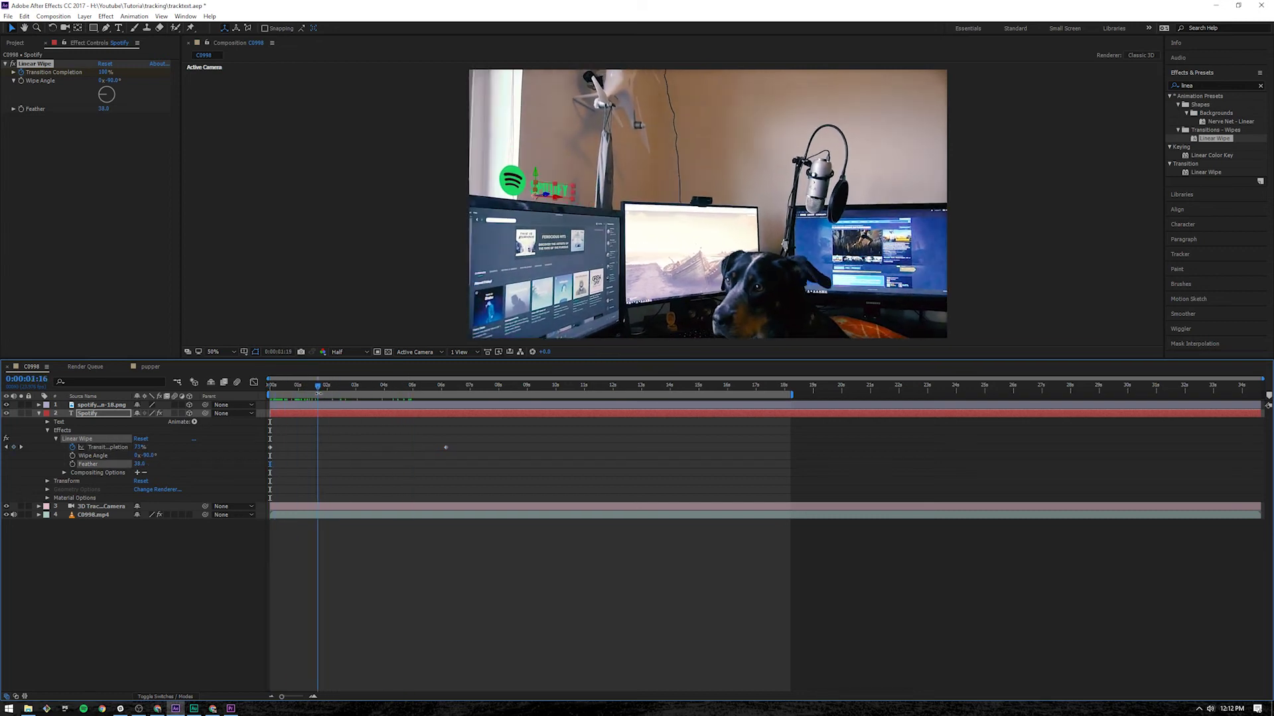
drag(501, 425, 268, 469)
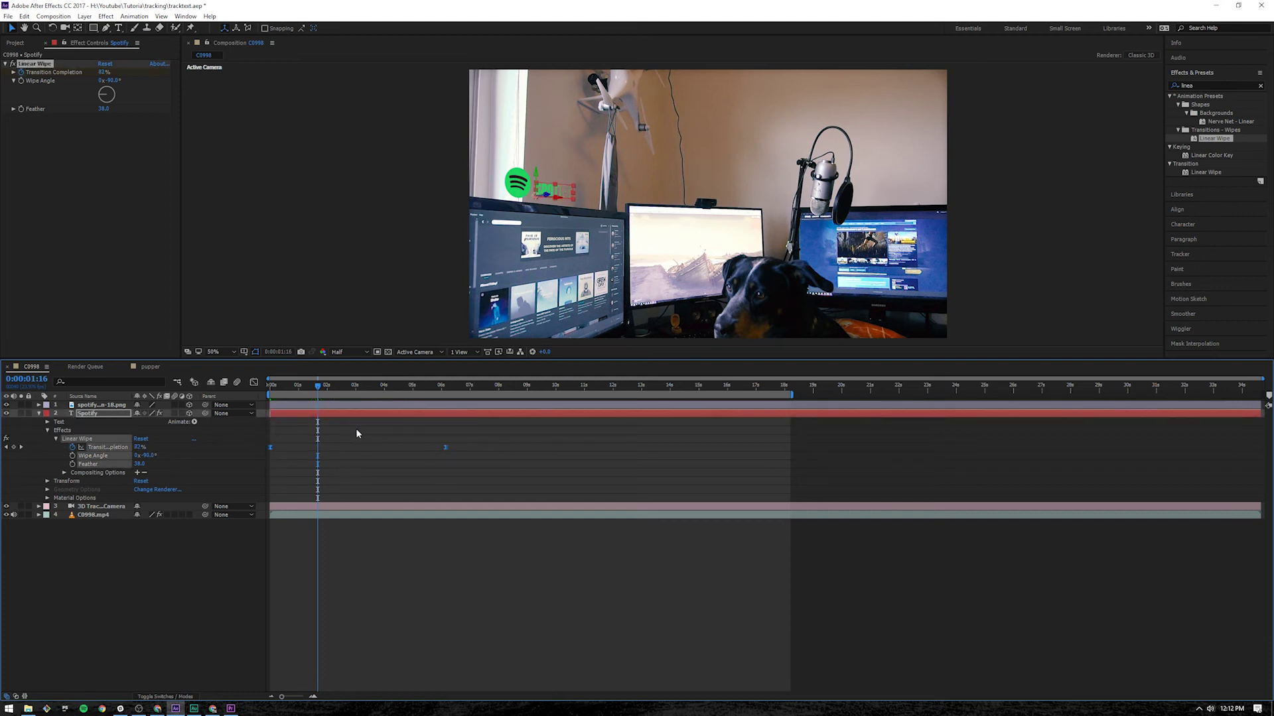
key(Home)
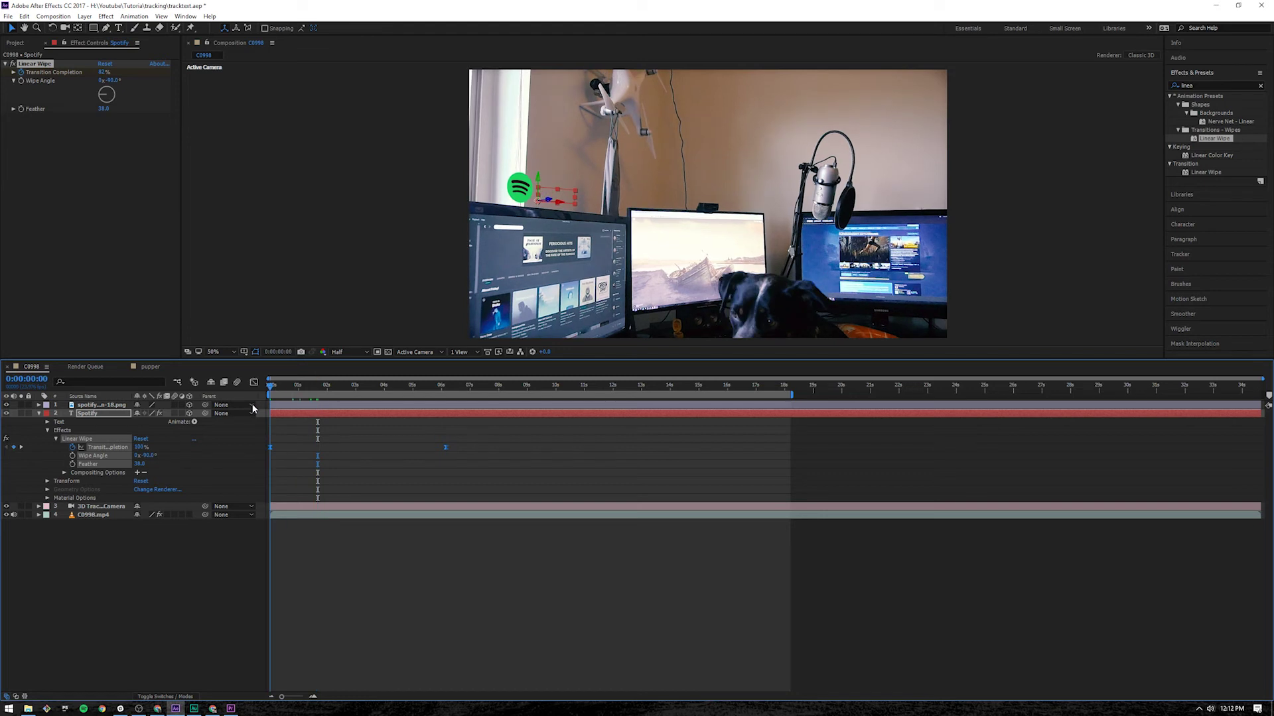
key(space)
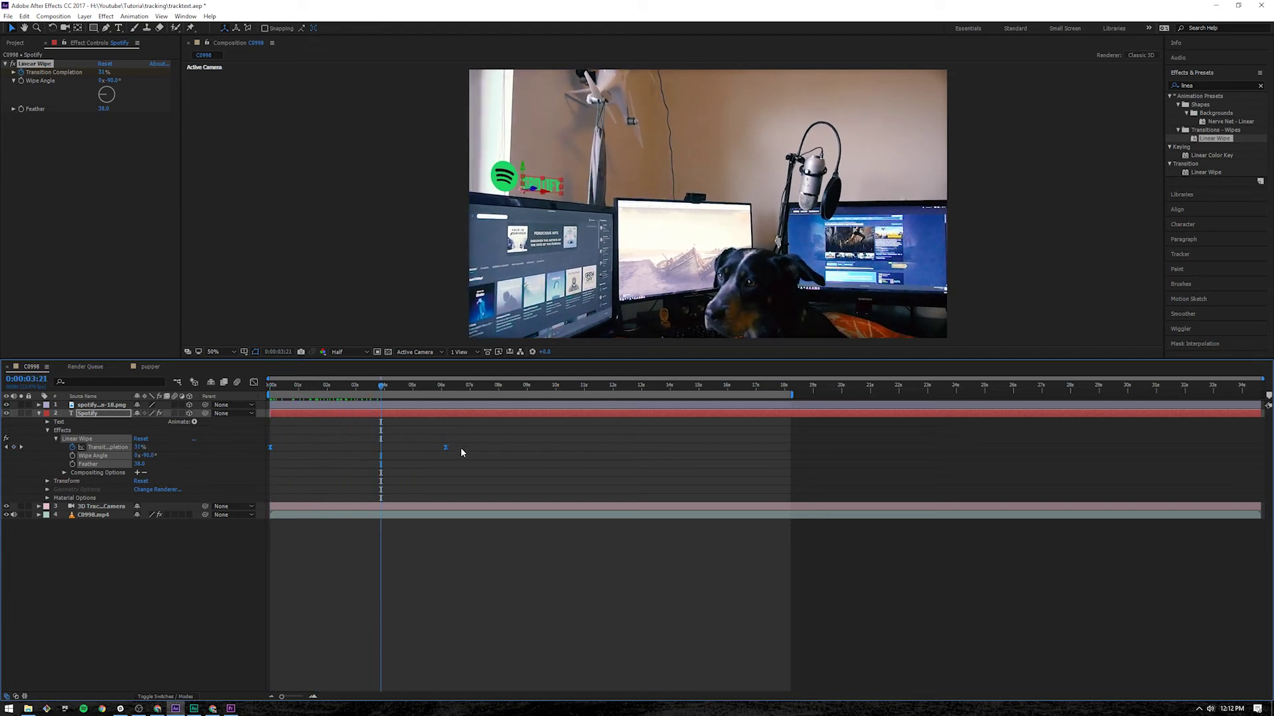
drag(445, 449, 449, 455)
key(ctrl+z)
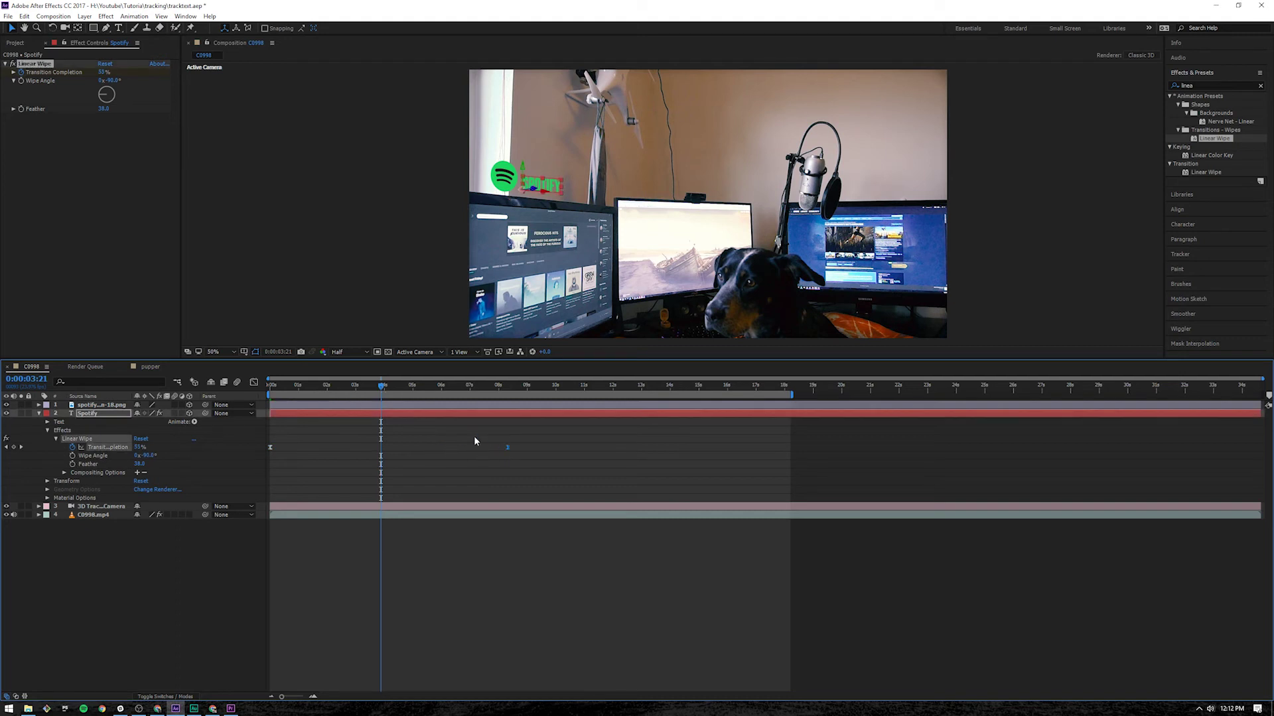
drag(381, 386, 260, 418)
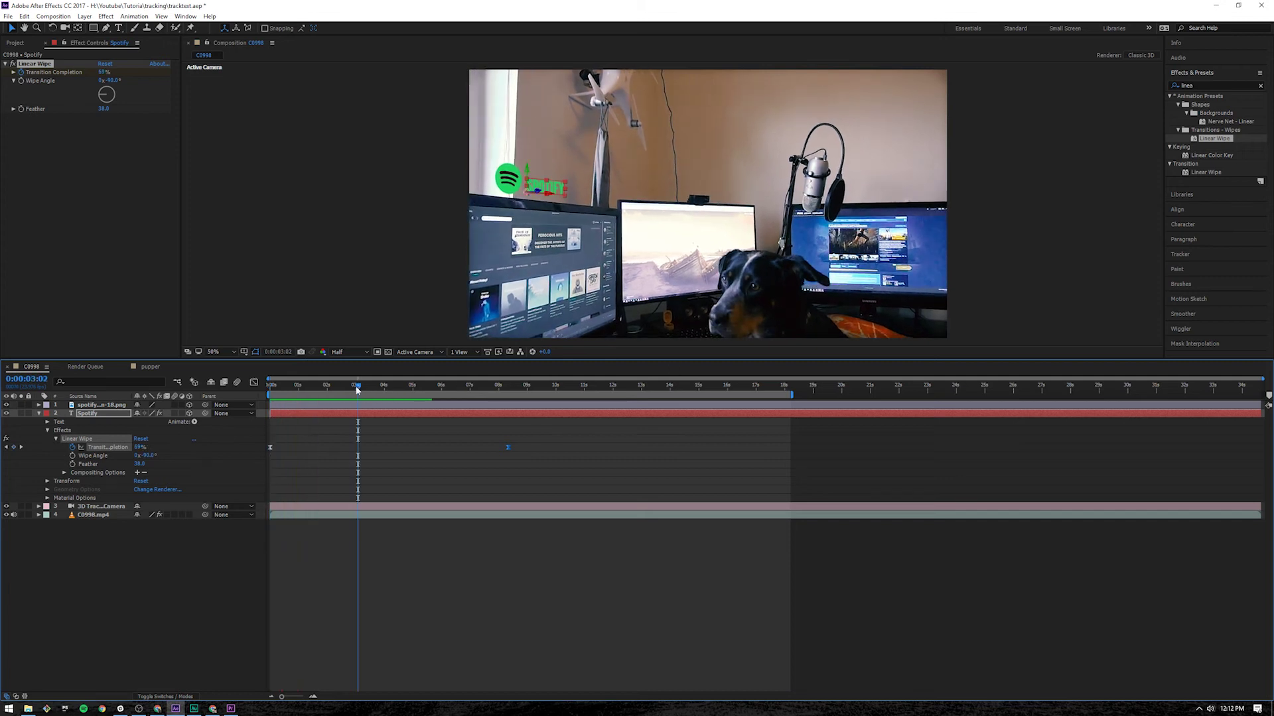
key(space)
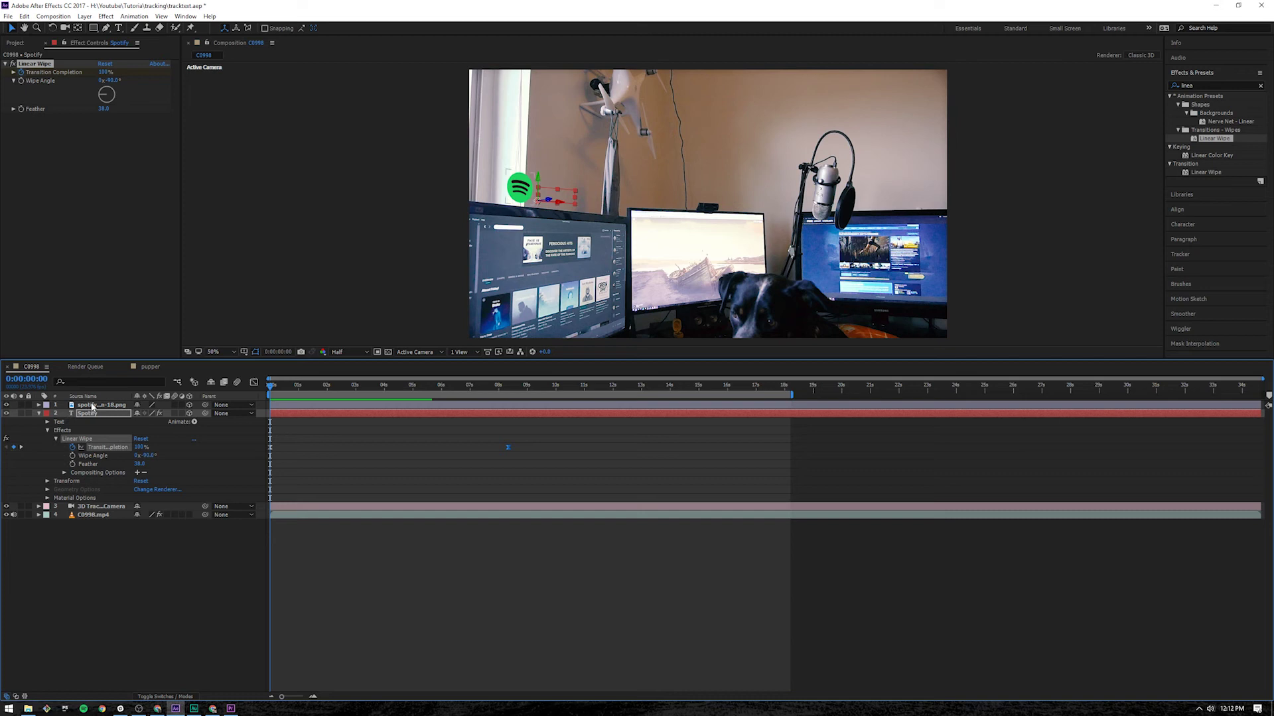
click(88, 405)
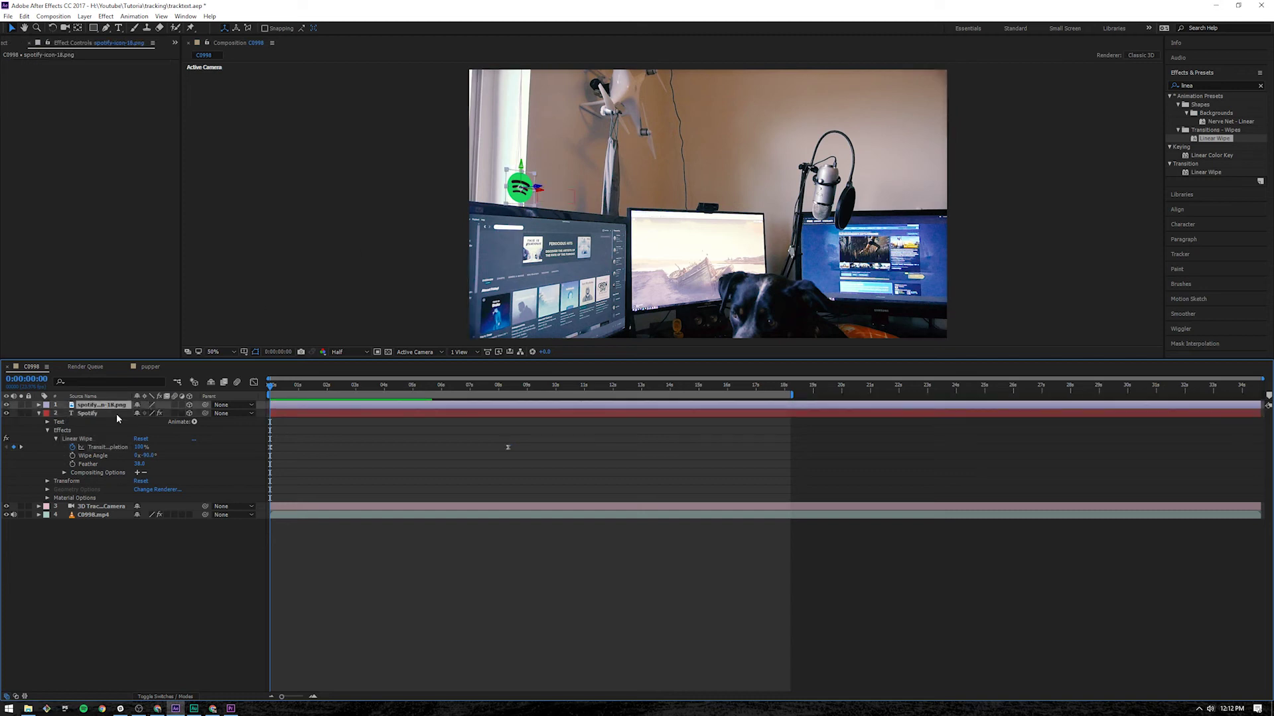
- Keyframe the icon's Scale from 0% at 0s to 43.2% at 1s and preview the pop-in
click(39, 414)
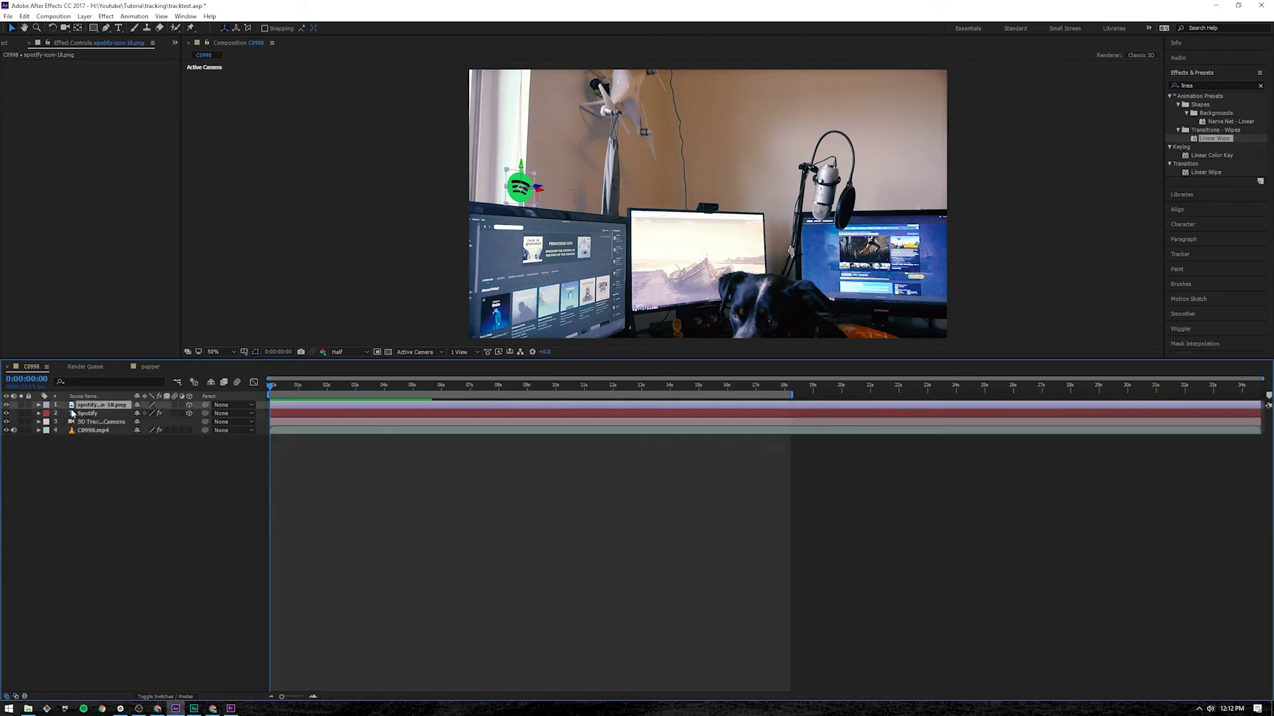
key(s)
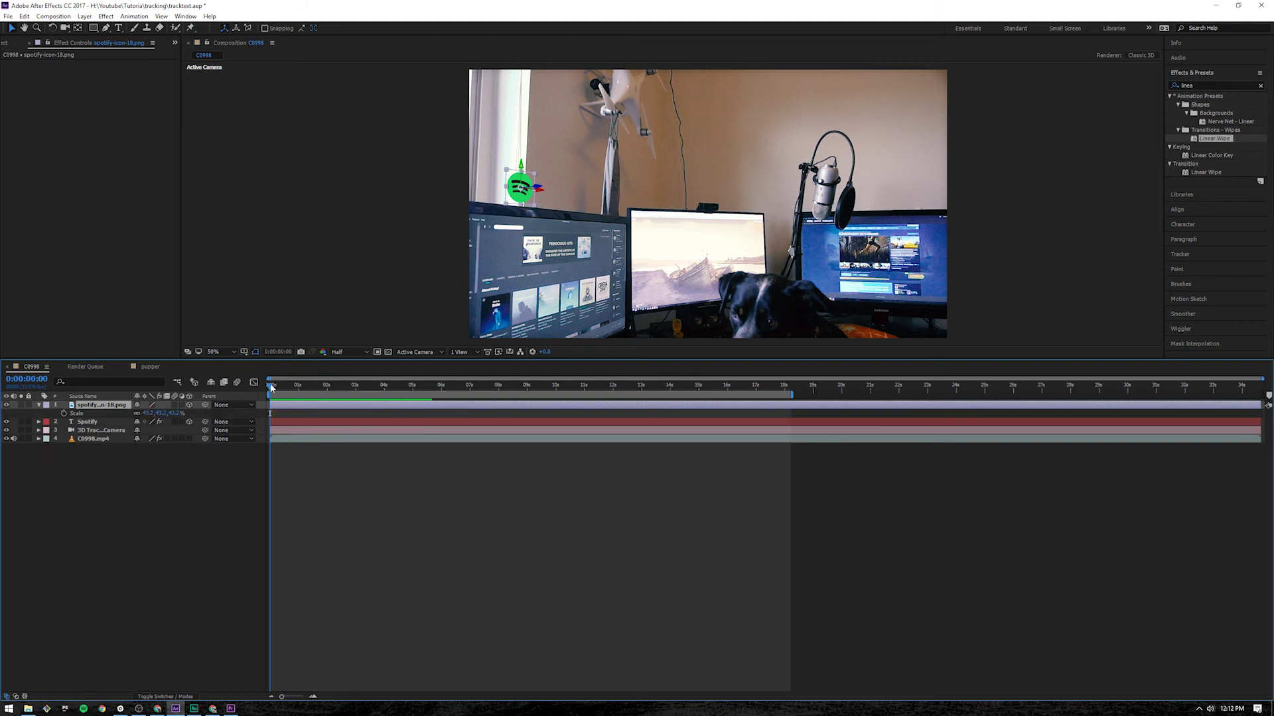
drag(274, 386, 300, 390)
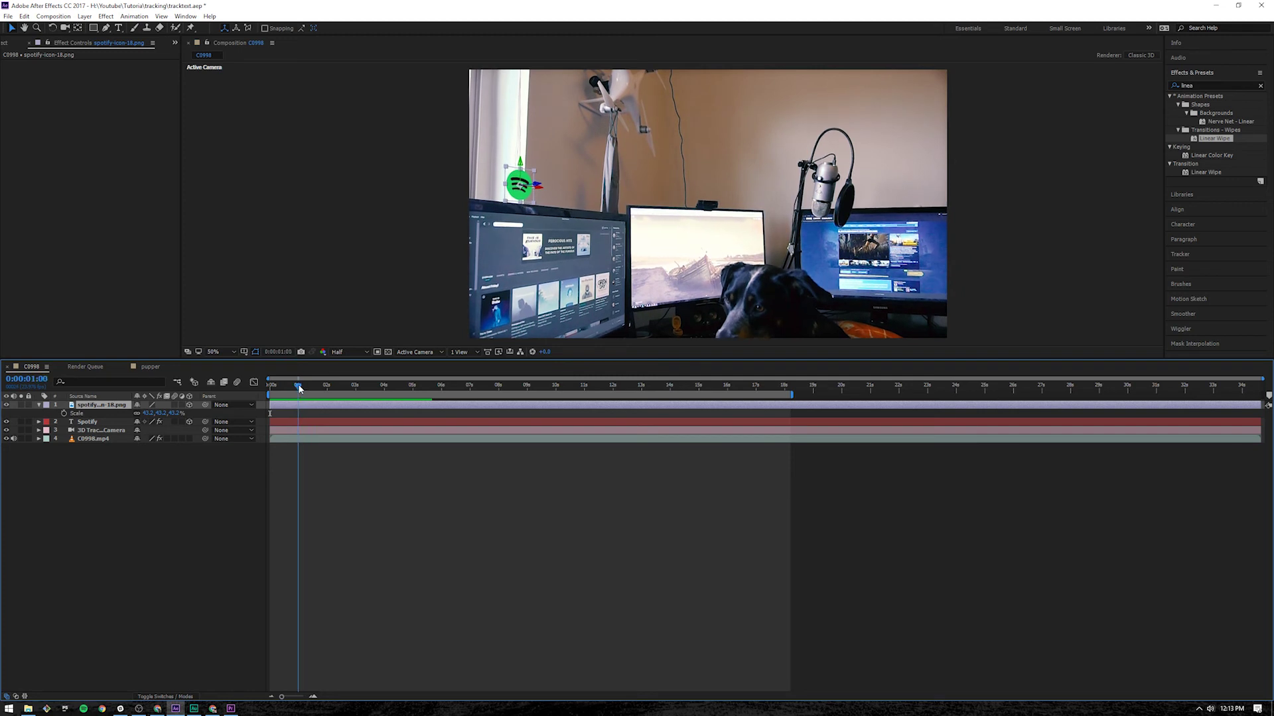
click(64, 414)
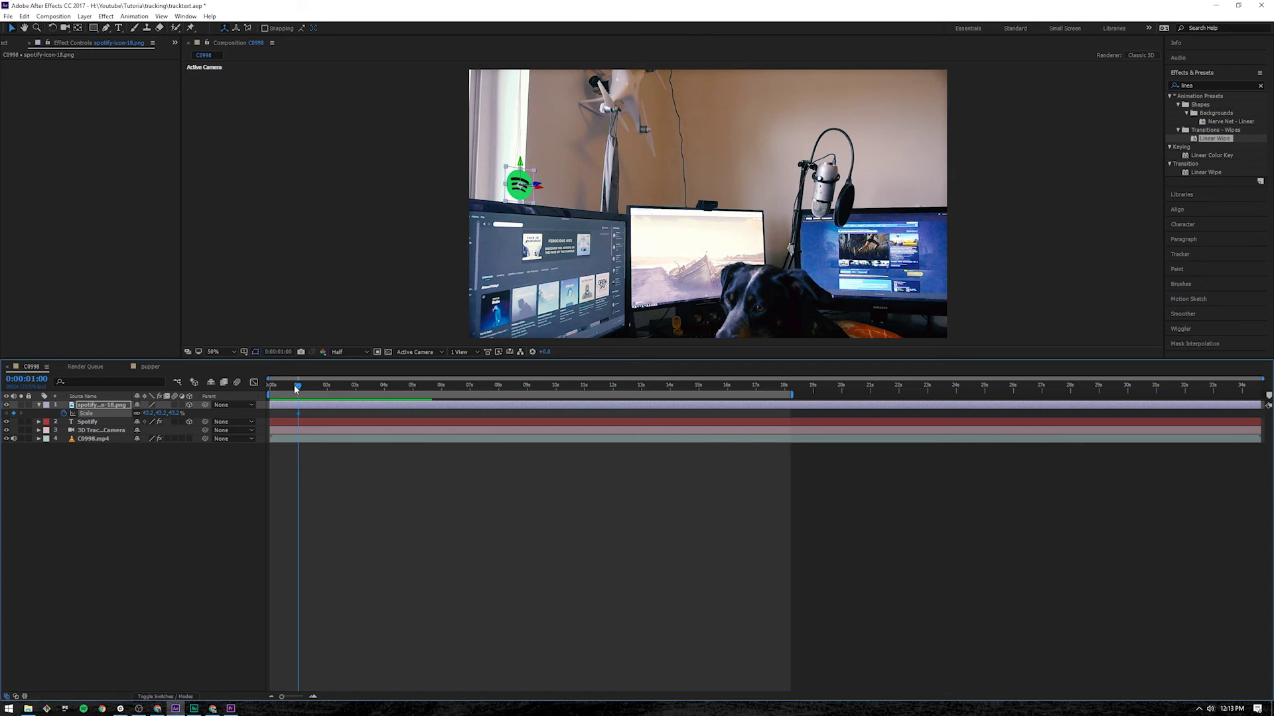
drag(296, 389, 272, 397)
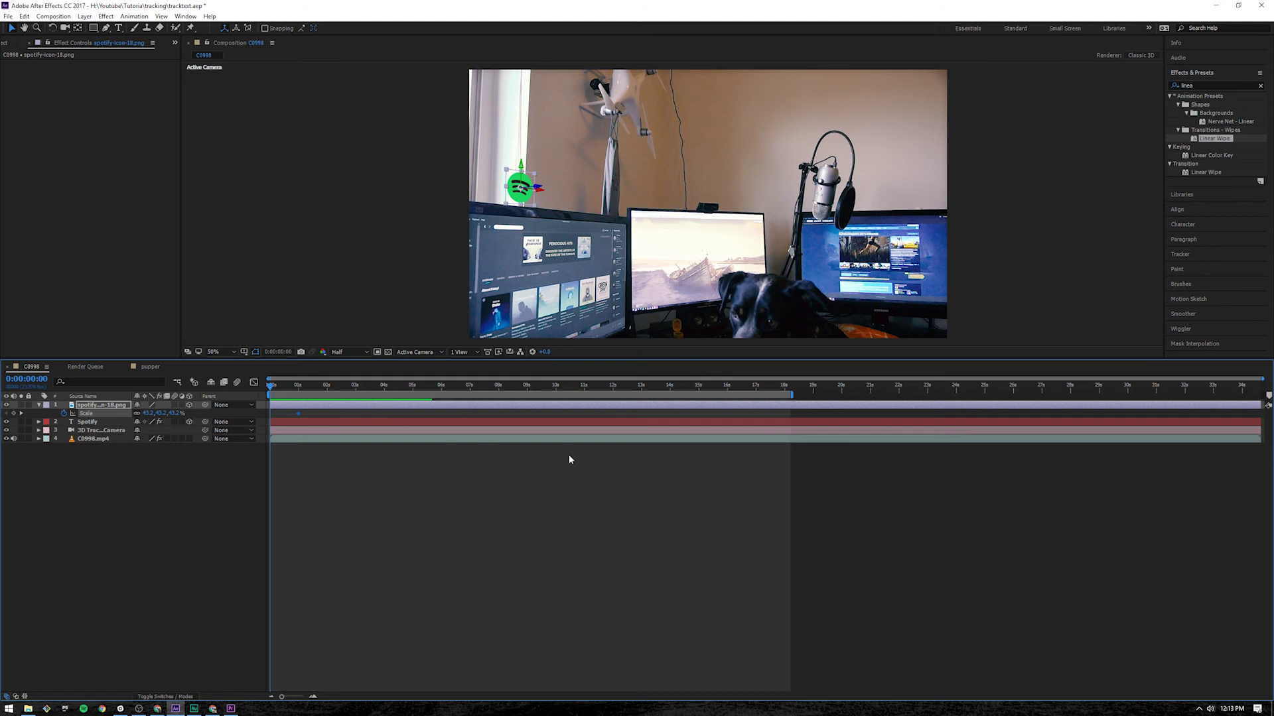
click(153, 412)
text(0)
key(Return)
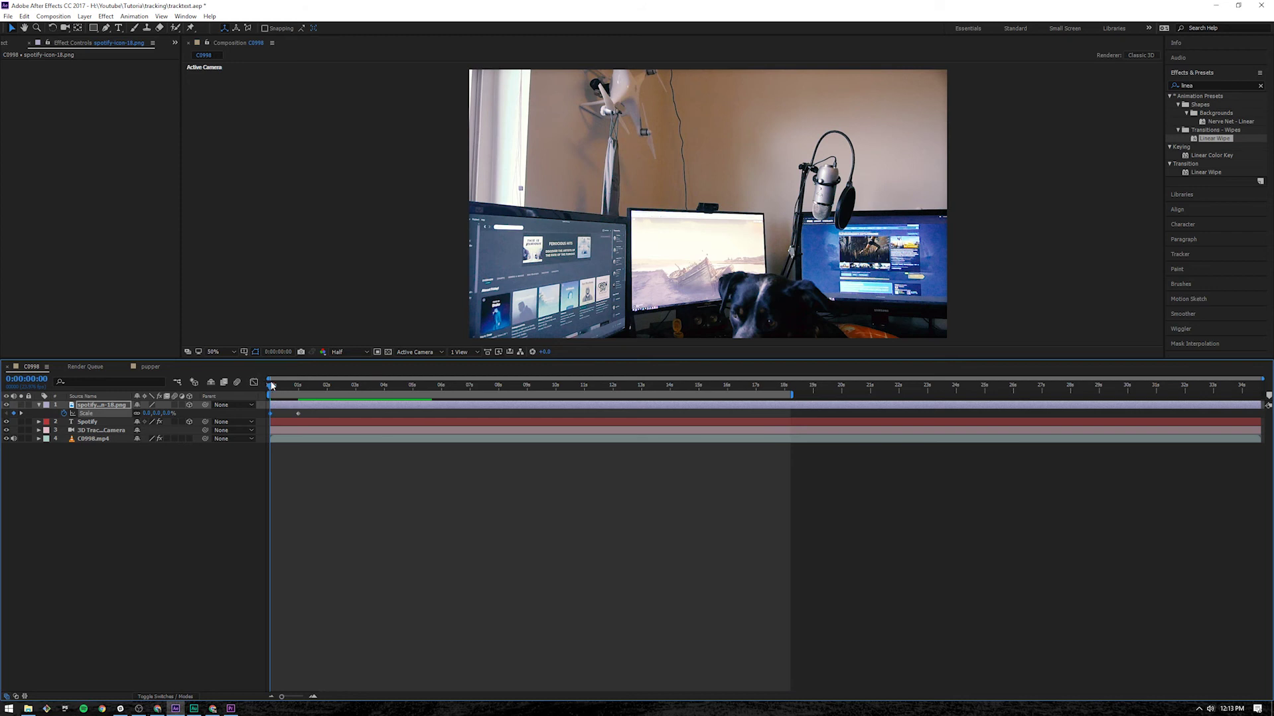
key(space)
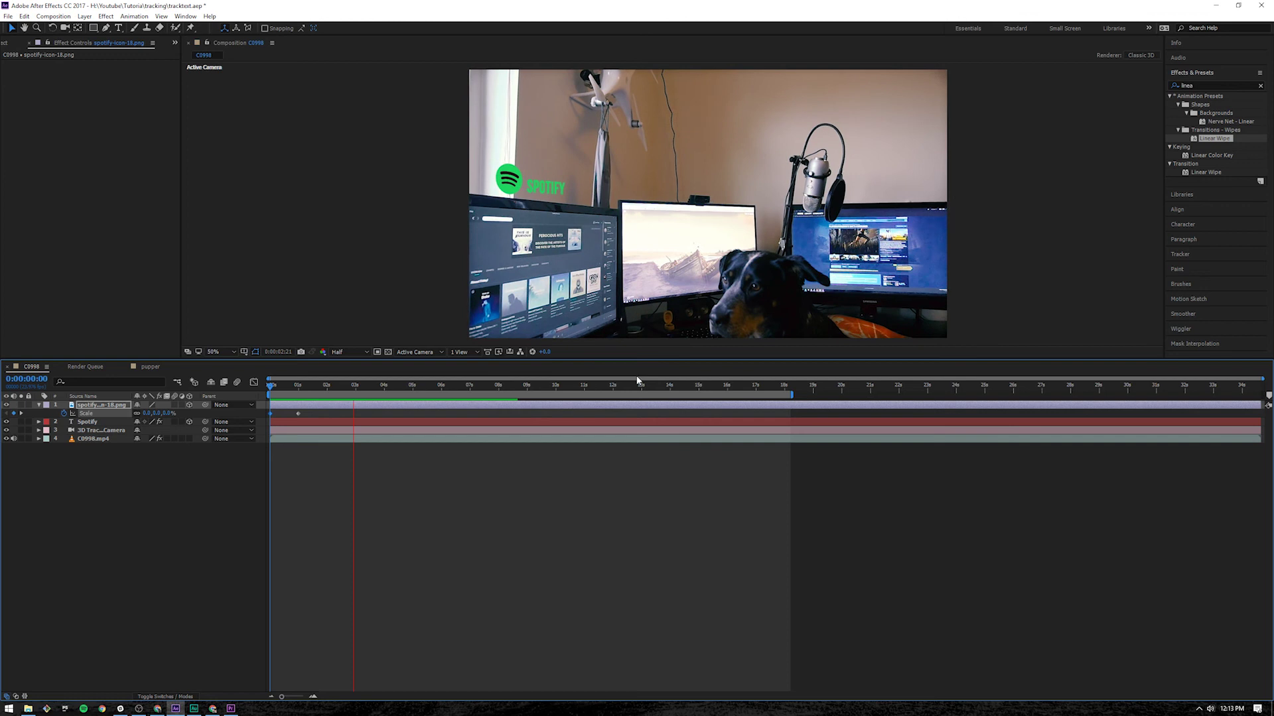
key(space)
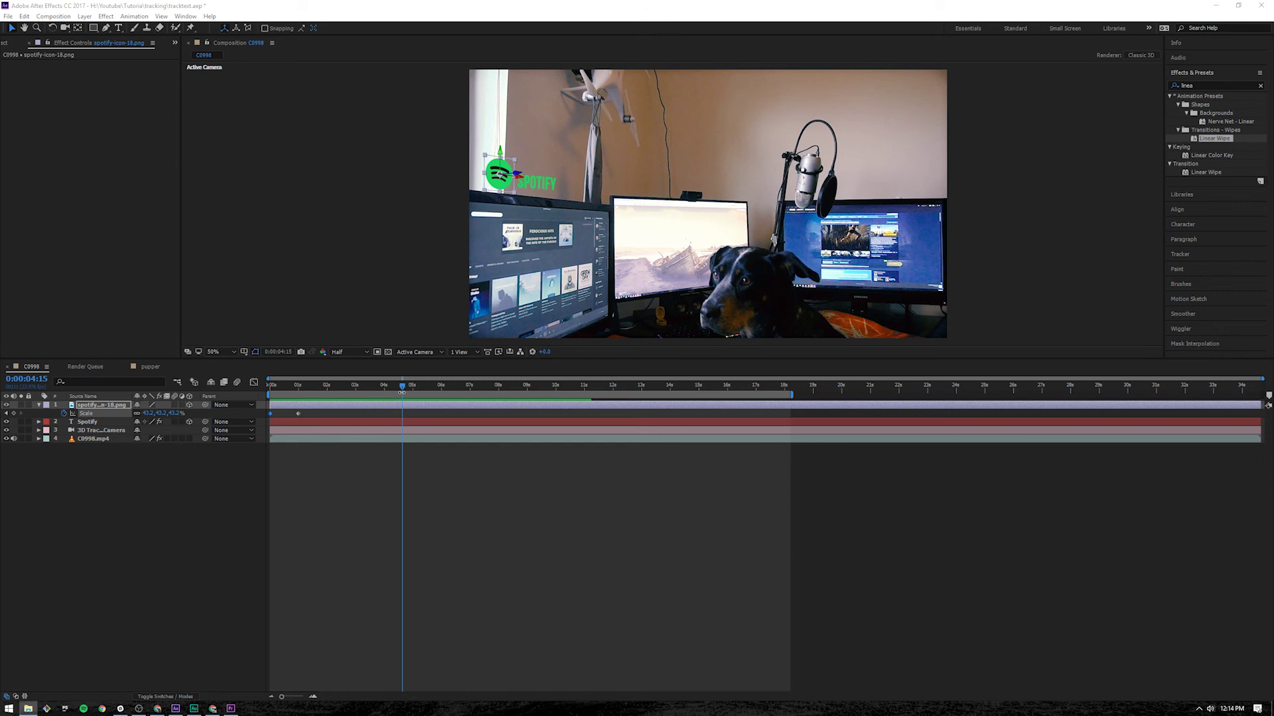
- Select the C0998.mp4 layer, show its 3D Camera Tracker track points, and scrub through the clip to review them
click(324, 440)
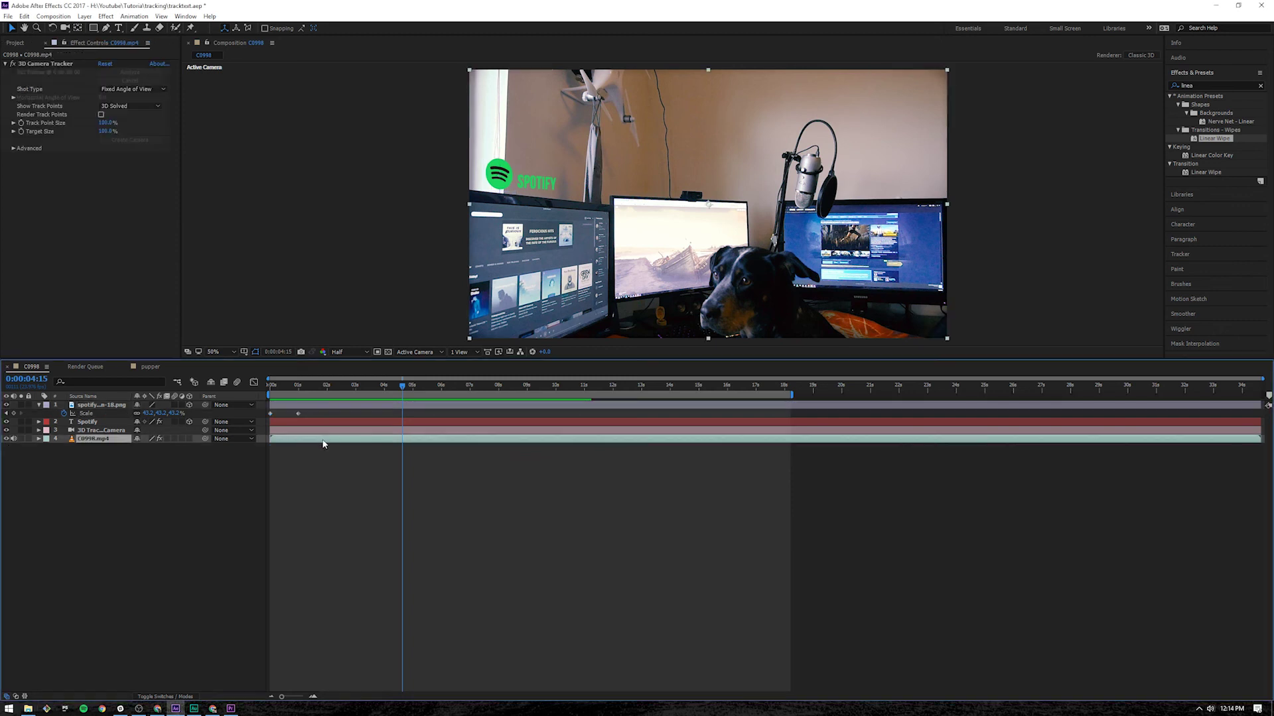
click(33, 62)
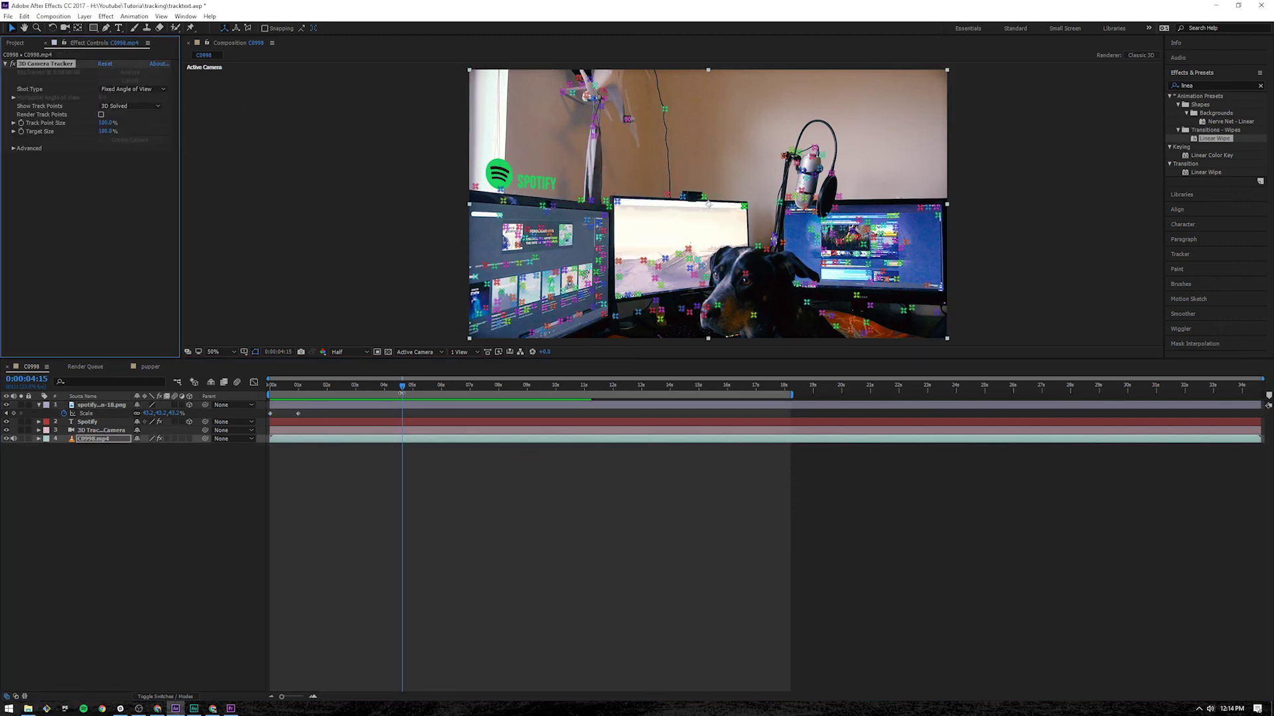
drag(404, 387, 589, 408)
drag(496, 413, 323, 417)
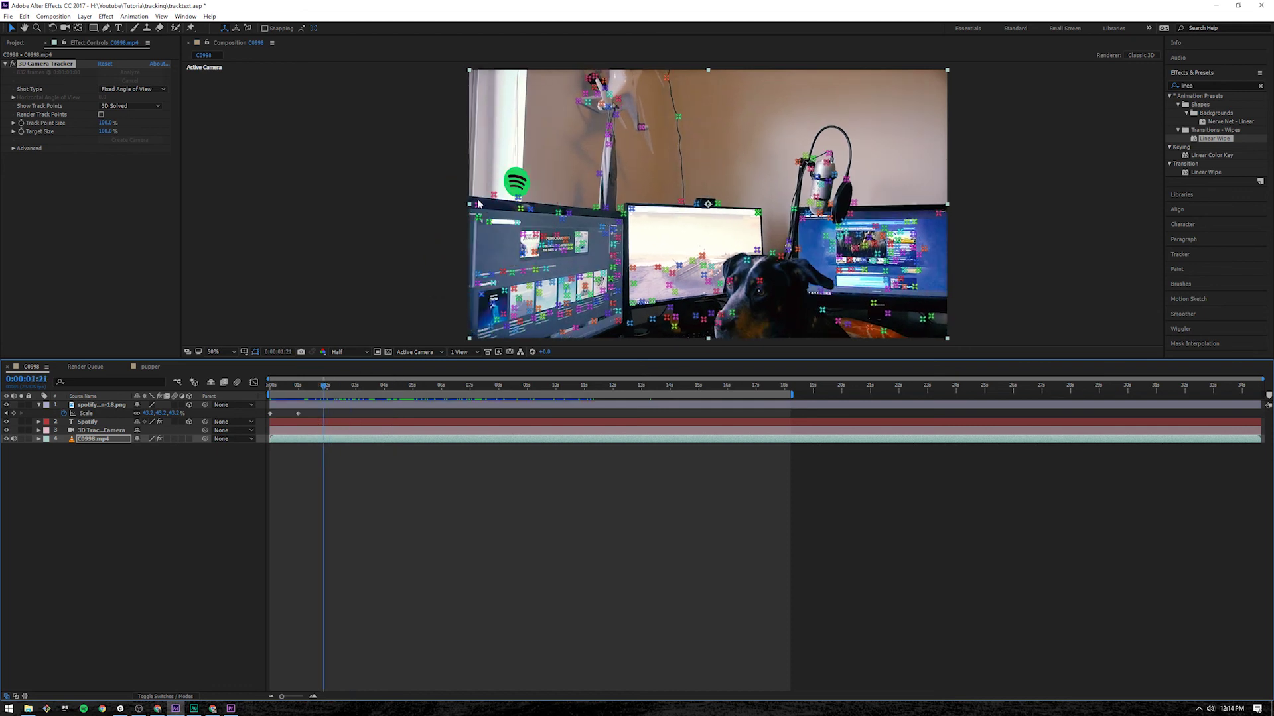
drag(322, 389, 262, 417)
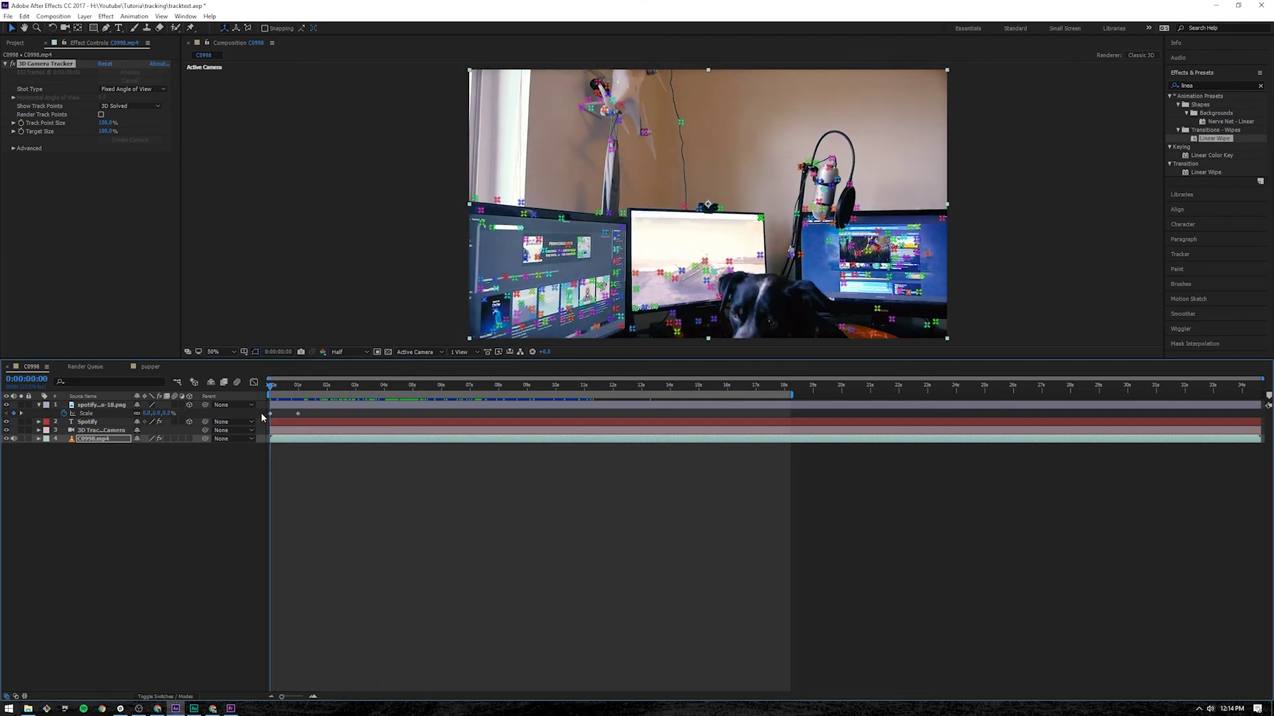